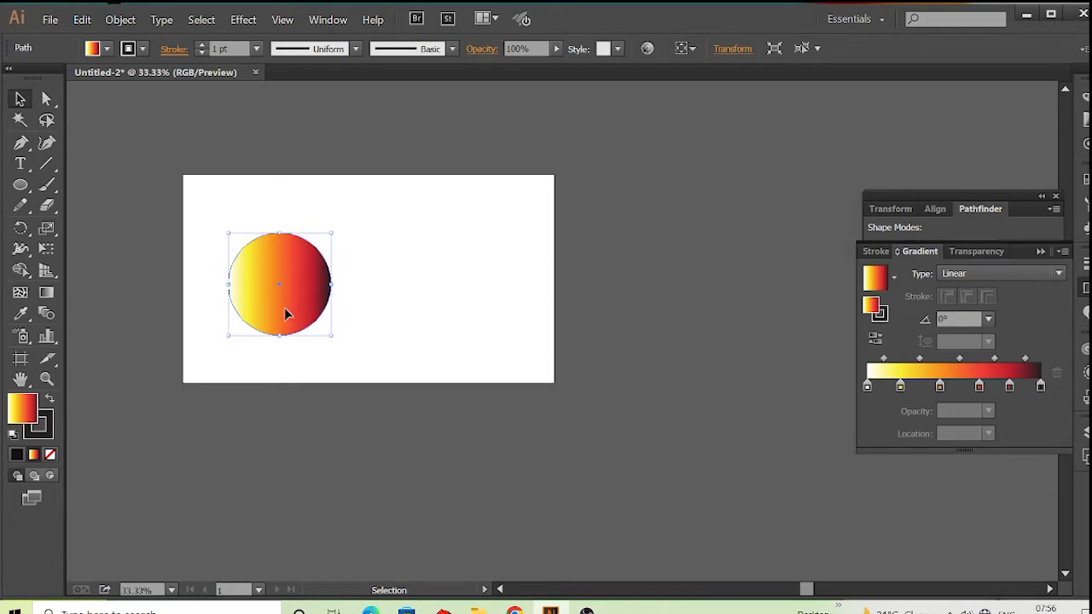
Duplicate the gradient circle with a slight offset and cut the pair down to a thin crescent with the Shape Builder tool.
left_click_drag(286, 313, 293, 317)
left_click_drag(124, 195, 360, 350)
left_click(21, 271)
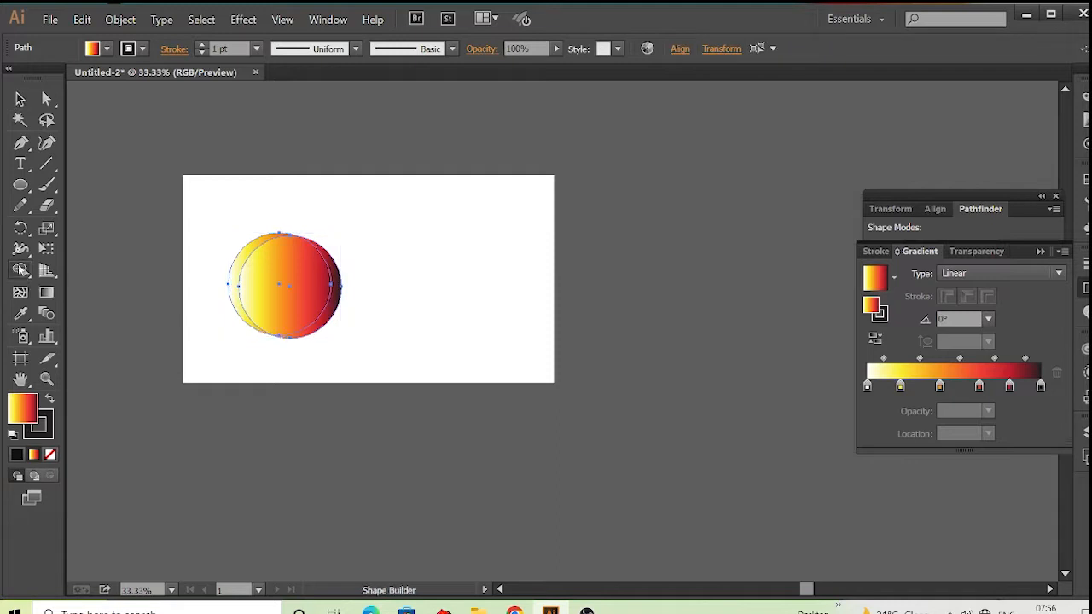
left_click_drag(388, 302, 236, 277)
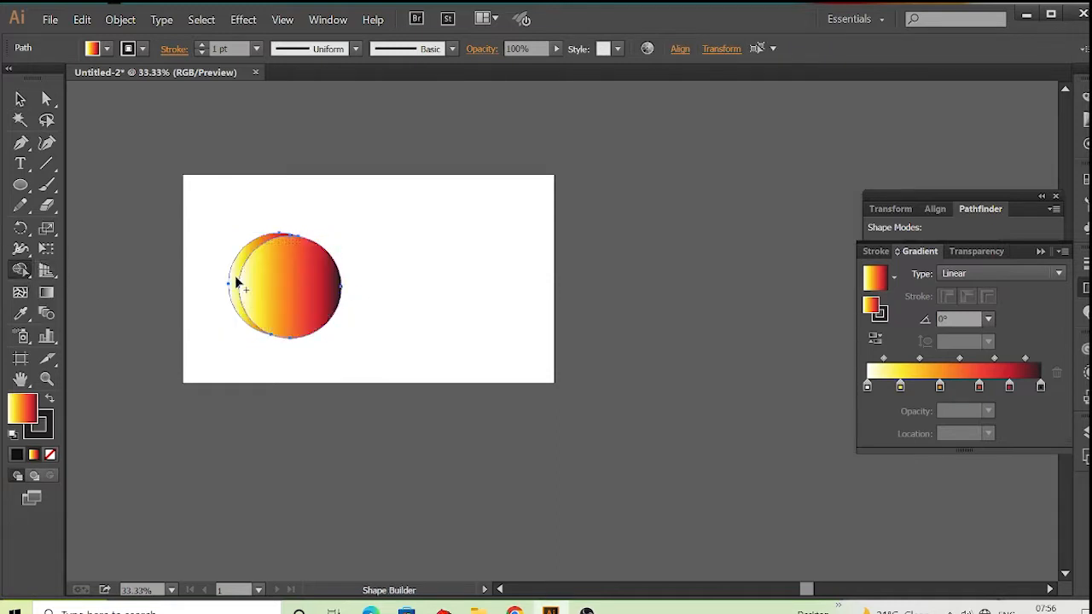
left_click_drag(295, 305, 416, 317)
left_click(19, 99)
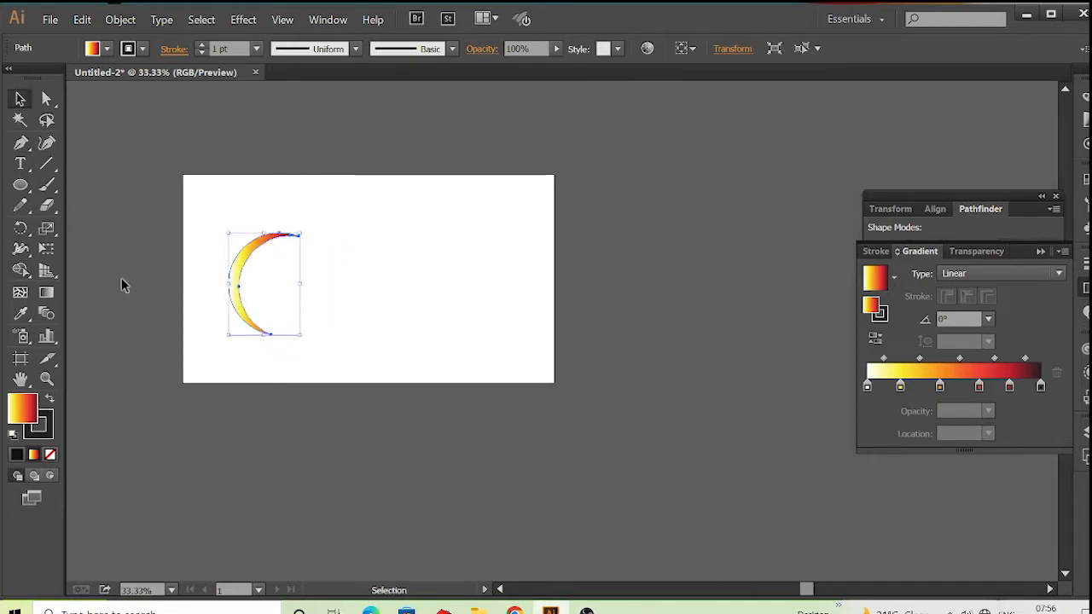
Rotate a copy of the crescent about 26° around its lower tip and repeat the transformation to complete a full pinwheel.
left_click(20, 228)
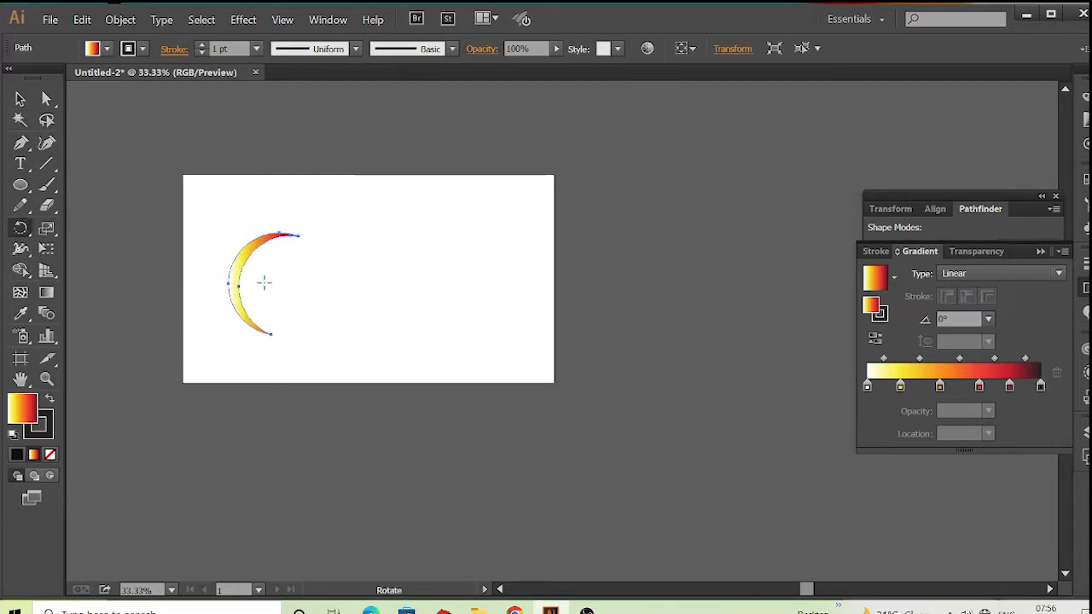
left_click(270, 310)
left_click_drag(305, 242, 252, 218)
key("ctrl+d")
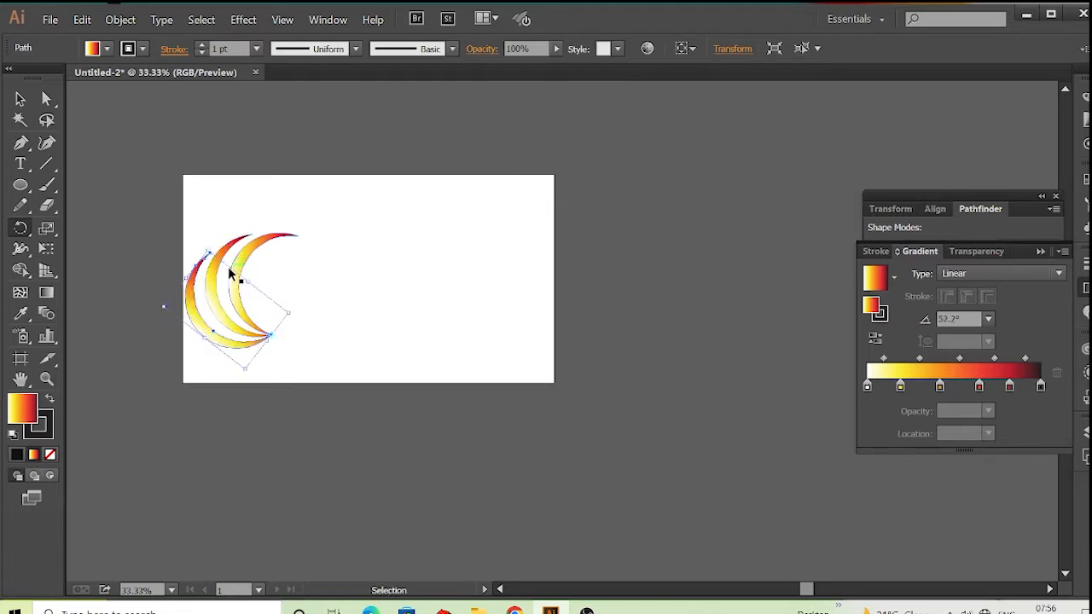
key("ctrl+d")
key("ctrl+d")
key("ctrl+d")
key("ctrl+d")
key("ctrl+d")
key("ctrl+d")
key("ctrl+d")
key("ctrl+d")
key("ctrl+d")
key("ctrl+d")
key("ctrl+d")
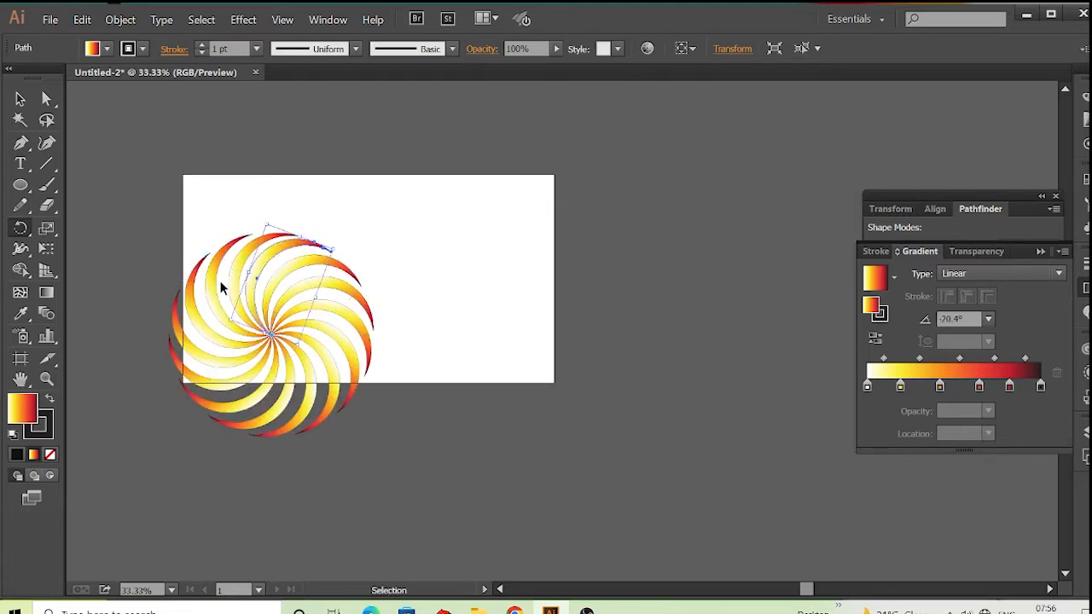
Move the whole pinwheel off the artboard to its right, scale it down, and place it near the artboard's upper-right corner.
scroll(187, 285, "down", 1)
left_click(21, 99)
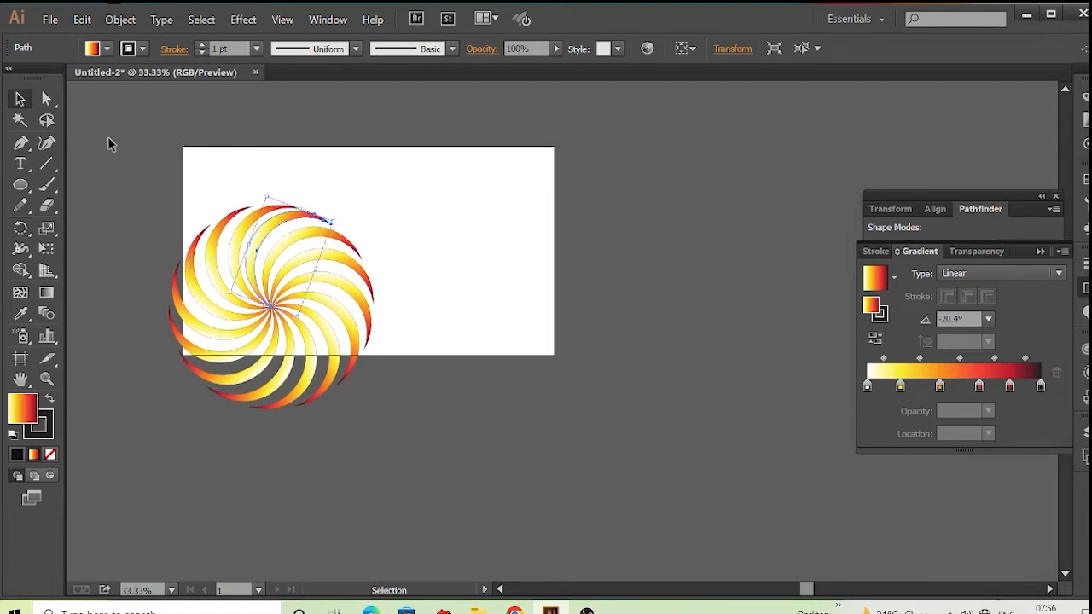
left_click(108, 160)
left_click_drag(312, 287, 763, 282)
scroll(504, 389, "up", 3)
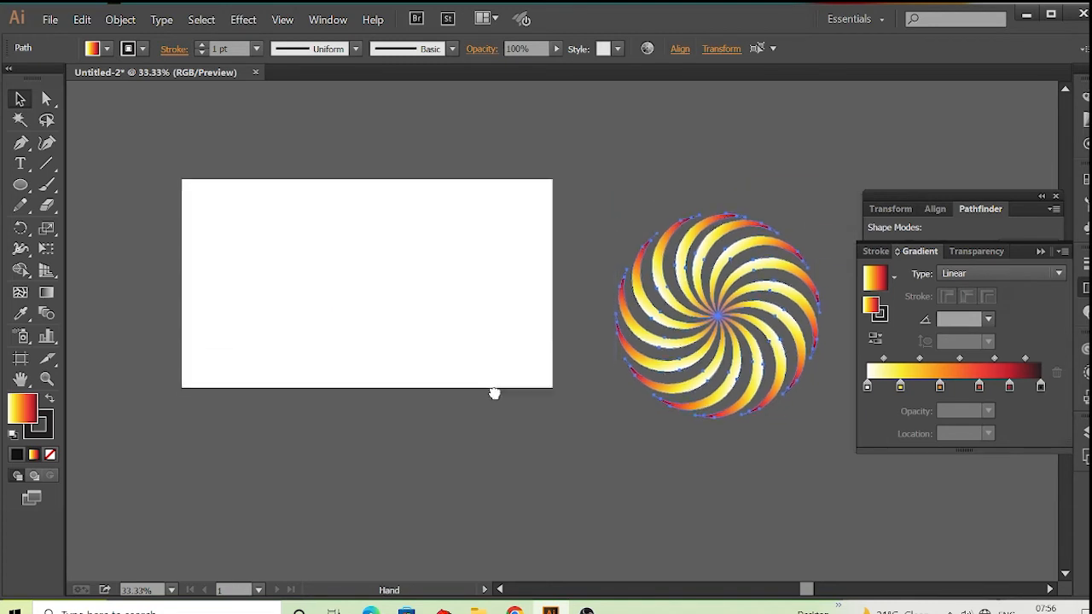
scroll(497, 361, "right", 1)
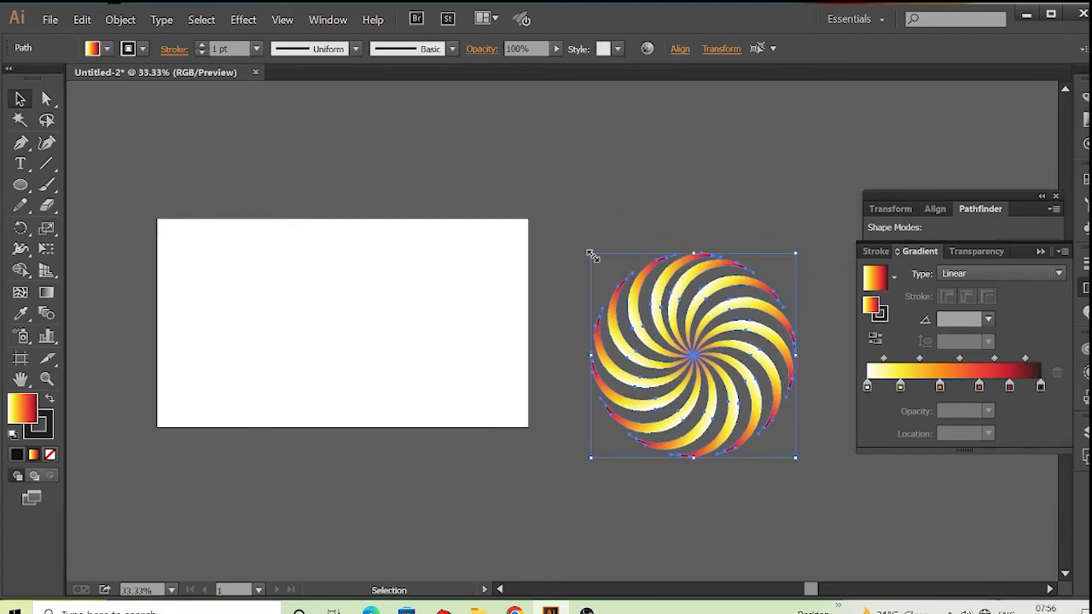
left_click_drag(588, 256, 765, 463)
left_click_drag(723, 363, 654, 195)
key("space")
left_click_drag(432, 293, 473, 317)
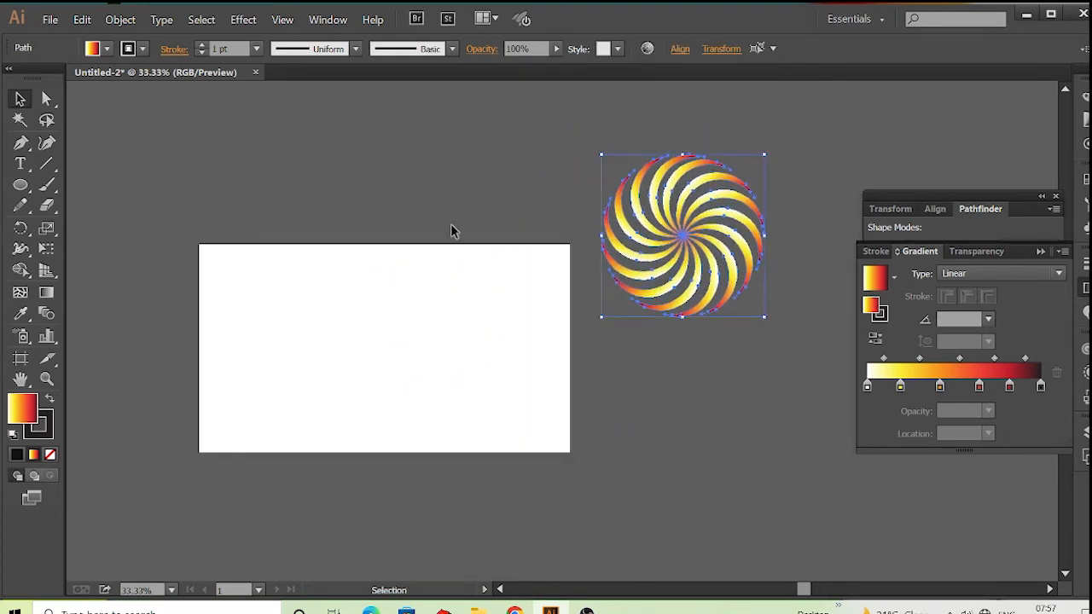
Draw a circle with a solid black fill on the artboard and duplicate it with a slight offset.
left_click(88, 245)
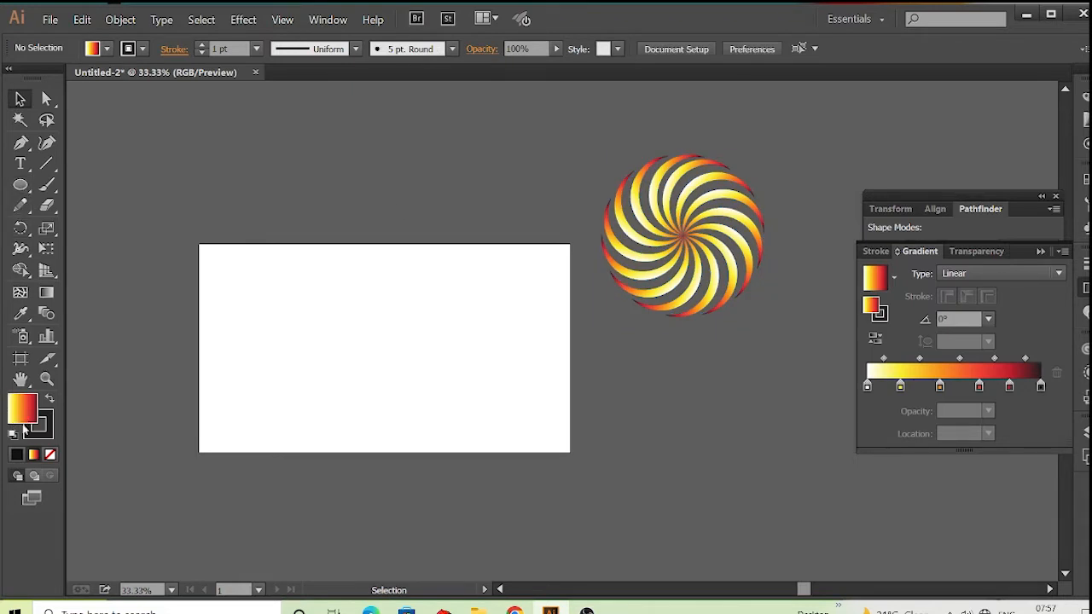
left_click(16, 454)
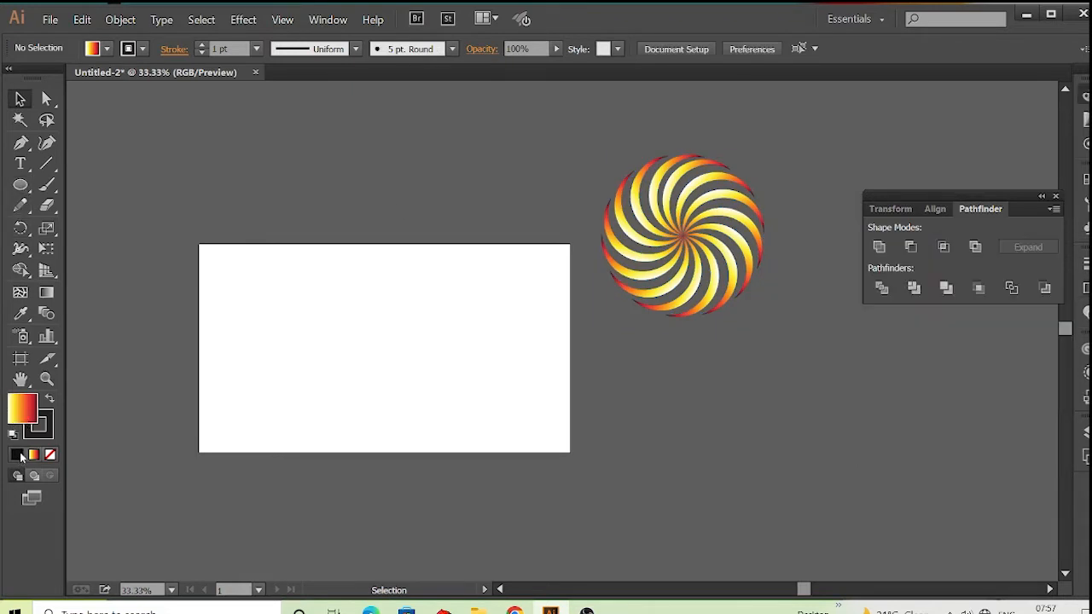
left_click(22, 184)
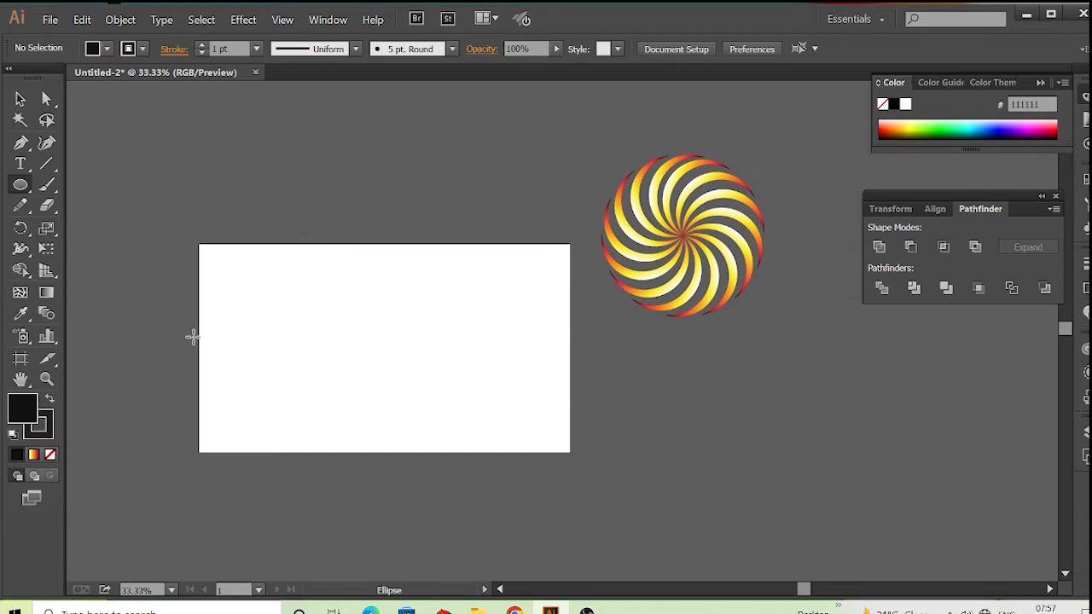
left_click_drag(296, 317, 365, 394)
left_click(26, 100)
left_click(139, 183)
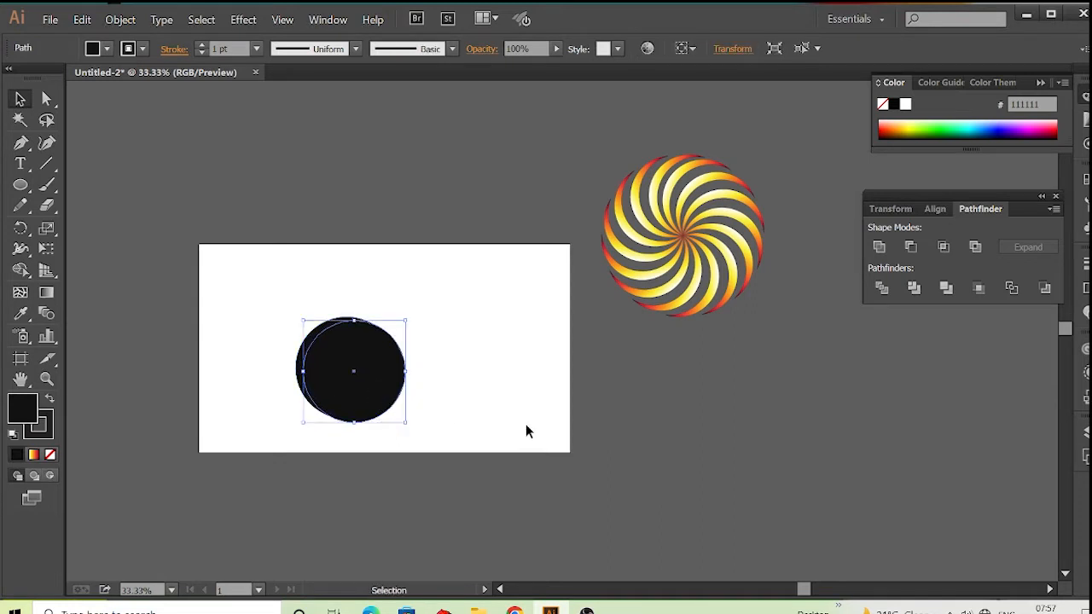
Remove the overlap of the two black circles with Shape Builder and reshape the remaining ring into a tall, narrow ellipse.
left_click_drag(527, 426, 283, 301)
left_click(20, 269)
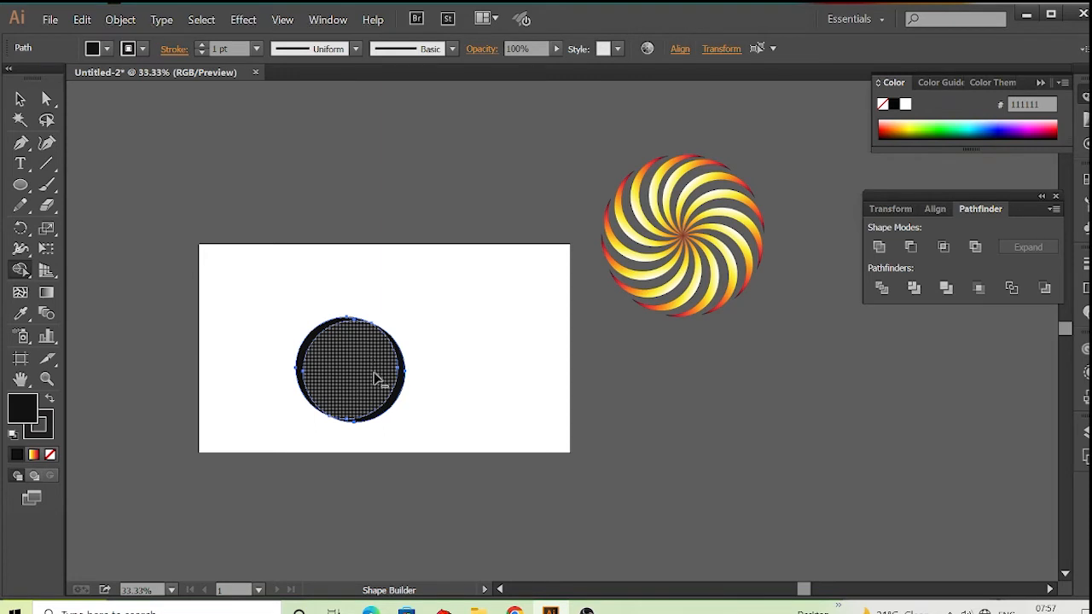
left_click(339, 377, "alt")
left_click(20, 99)
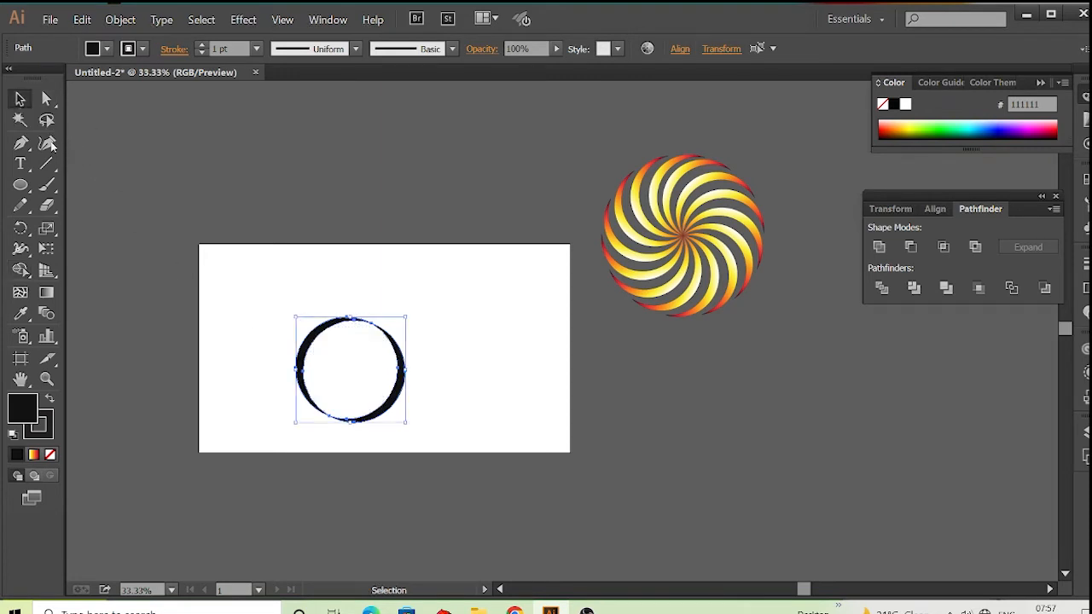
left_click_drag(263, 263, 280, 457)
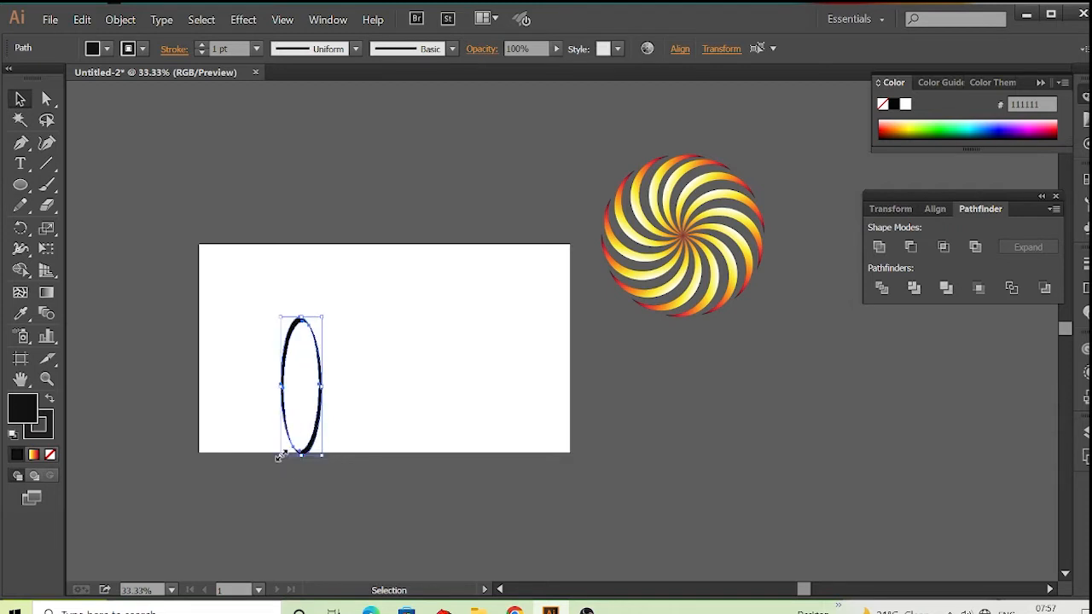
left_click(364, 390)
Fill the narrow ring with the yellow-to-red linear gradient and move it up within the artboard.
left_click_drag(219, 313, 373, 493)
left_click(34, 454)
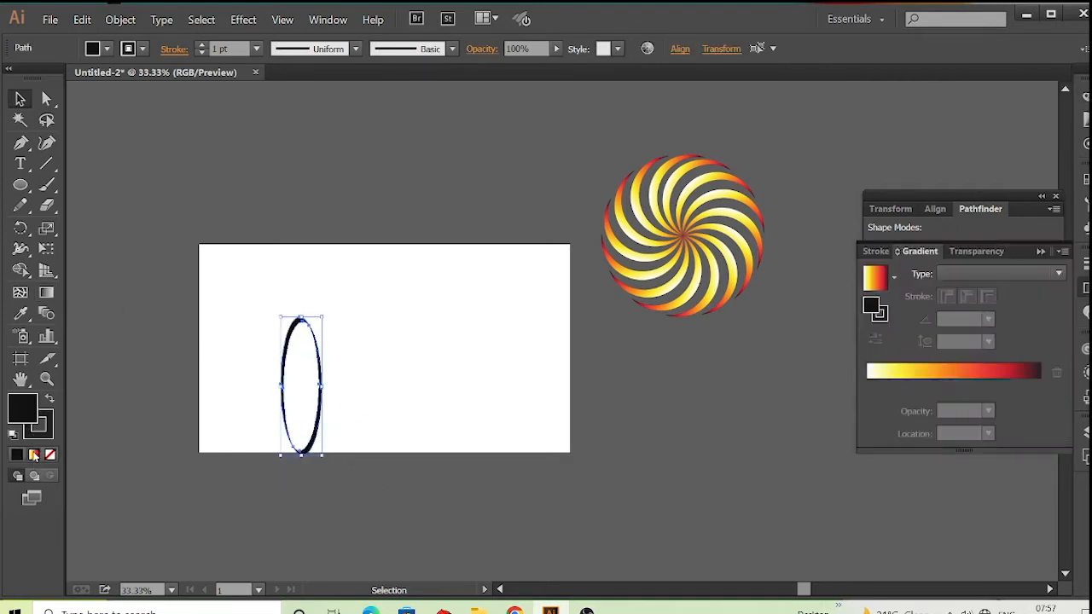
left_click(34, 455)
left_click(183, 360)
left_click_drag(275, 304, 364, 472)
left_click_drag(321, 413, 325, 358)
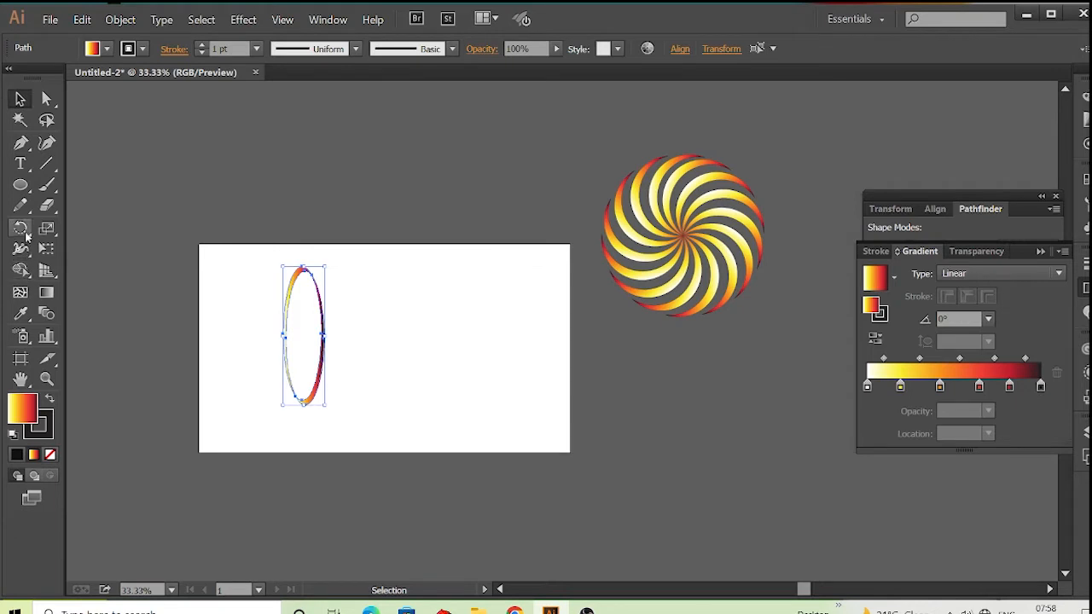
Rotate a copy of the narrow ring about 8.5° around its lower end and repeat the transformation past a full circle to build a woven rosette.
left_click(21, 228)
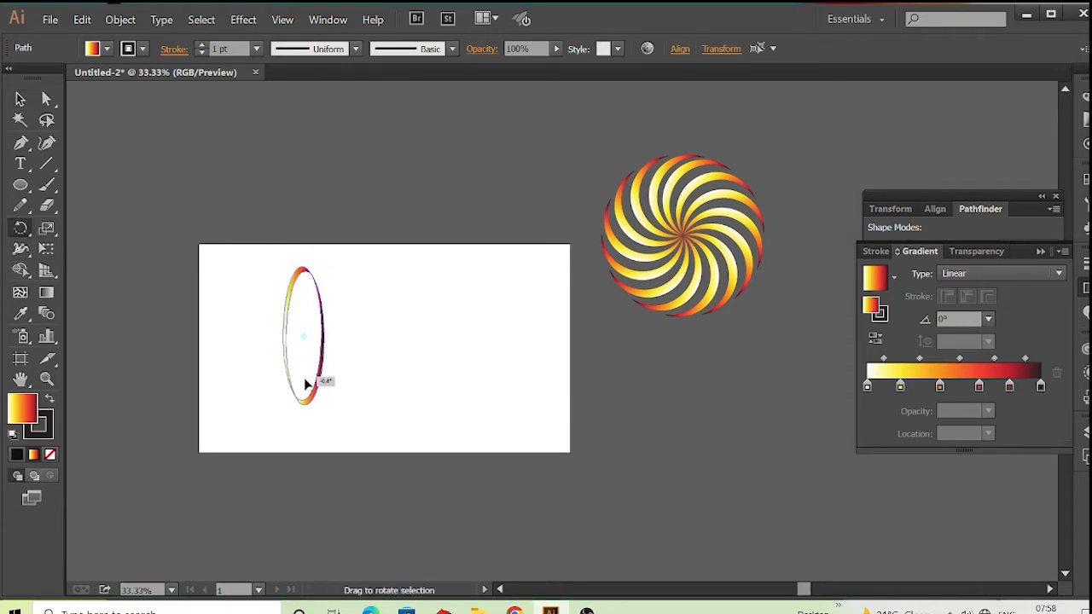
left_click_drag(305, 383, 309, 391)
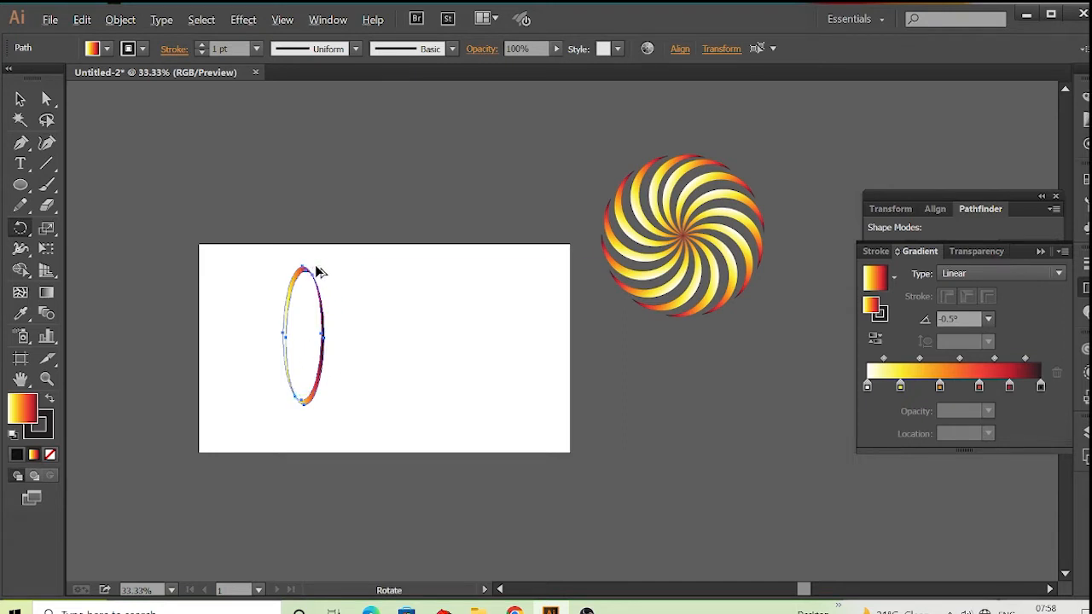
left_click_drag(317, 272, 337, 282)
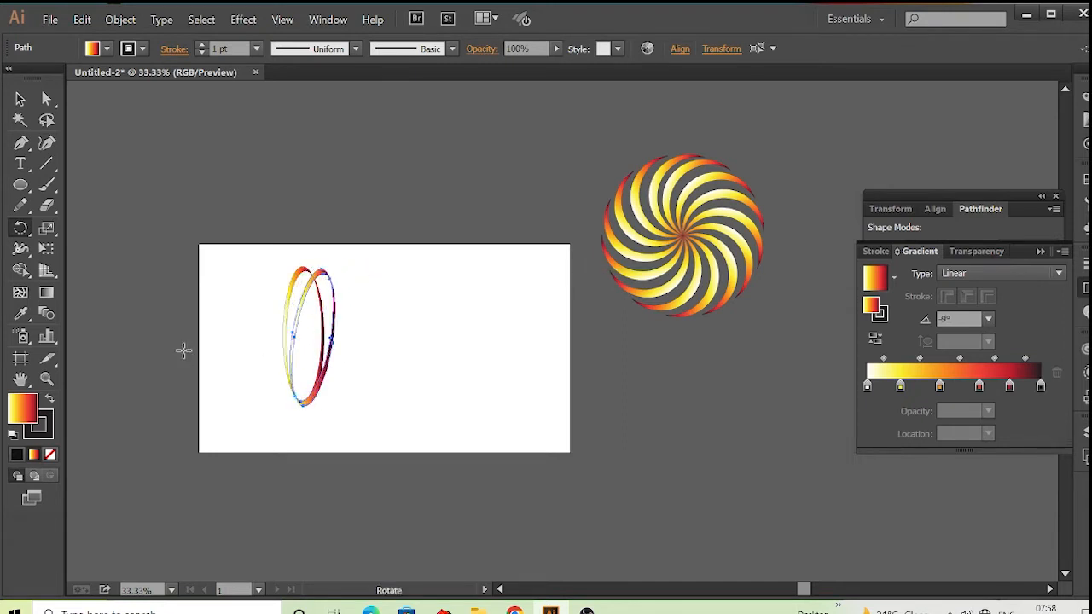
key("ctrl+d")
key("ctrl+d")
key("ctrl+d")
key("ctrl+d")
key("ctrl+d")
key("ctrl+d")
key("ctrl+d")
key("ctrl+d")
key("ctrl+d")
key("ctrl+d")
key("ctrl+d")
key("ctrl+d")
key("ctrl+d")
key("ctrl+d")
key("ctrl+d")
key("ctrl+d")
key("ctrl+d")
key("ctrl+d")
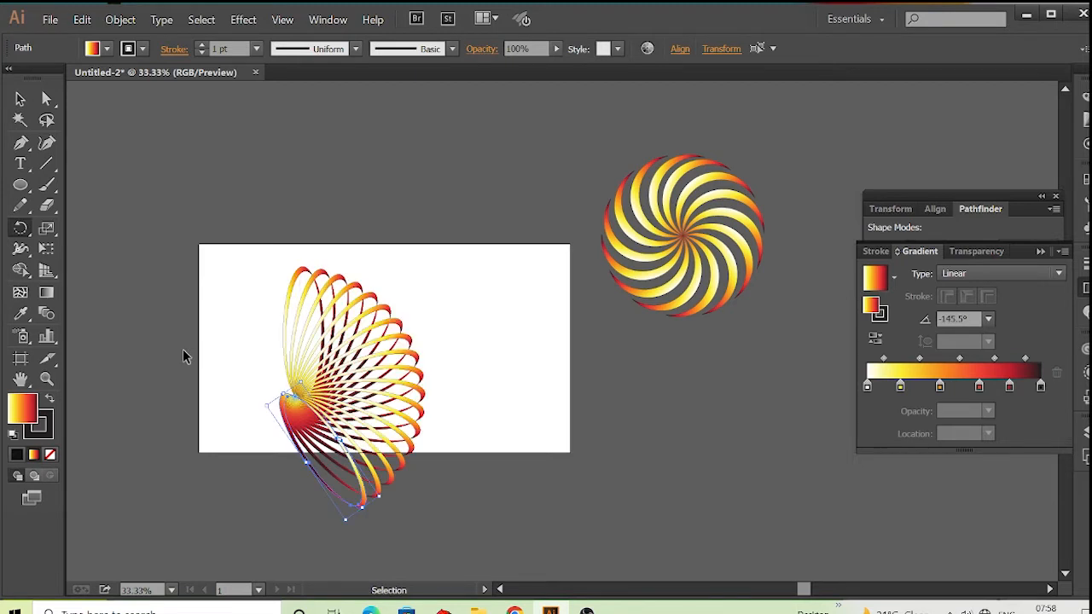
key("ctrl+d")
key("ctrl+d")
key("ctrl+d")
key("ctrl+d")
key("ctrl+d")
key("ctrl+d")
key("ctrl+d")
key("ctrl+d")
key("ctrl+d")
key("ctrl+d")
key("ctrl+d")
key("ctrl+d")
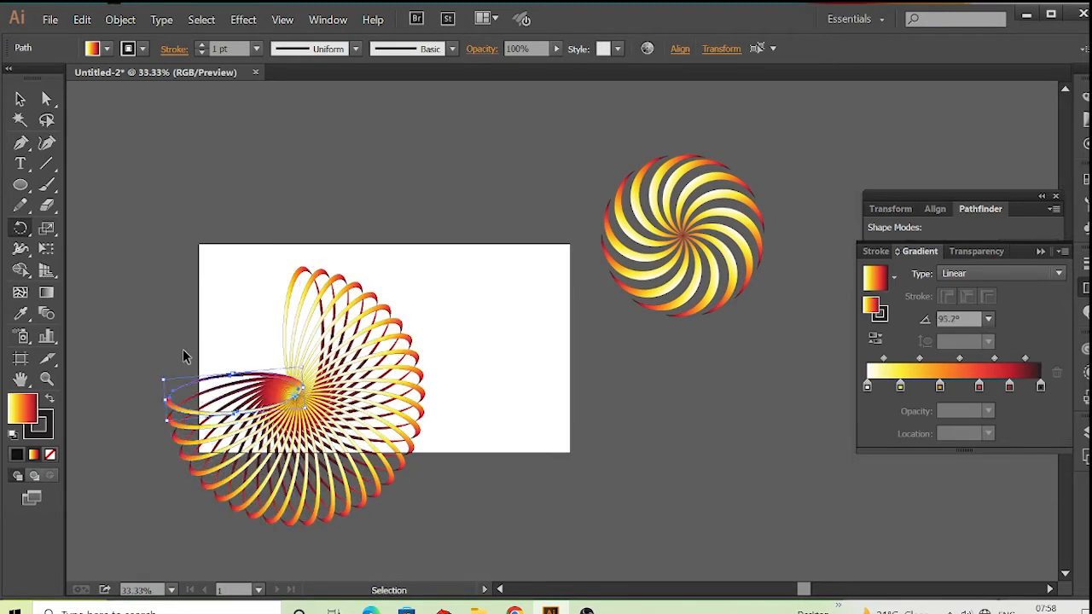
key("ctrl+d")
key("ctrl+d")
key("ctrl+d")
key("ctrl+d")
key("ctrl+d")
key("ctrl+d")
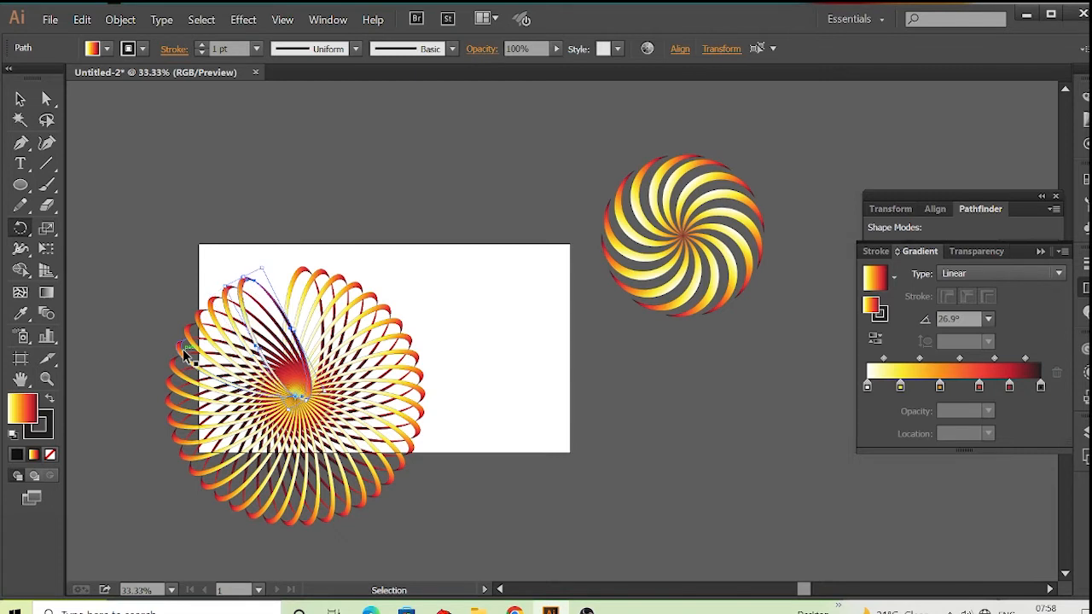
key("ctrl+d")
key("ctrl+d")
key("ctrl+d")
key("ctrl+d")
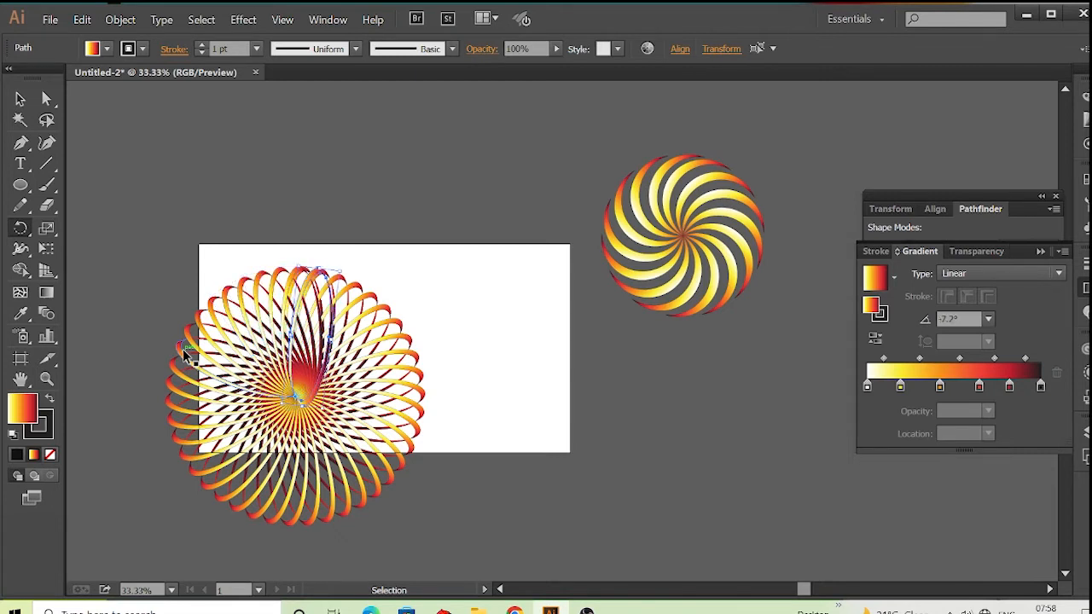
key("ctrl+d")
key("ctrl+d")
key("ctrl+d")
key("ctrl+d")
key("ctrl+d")
key("ctrl+d")
key("ctrl+d")
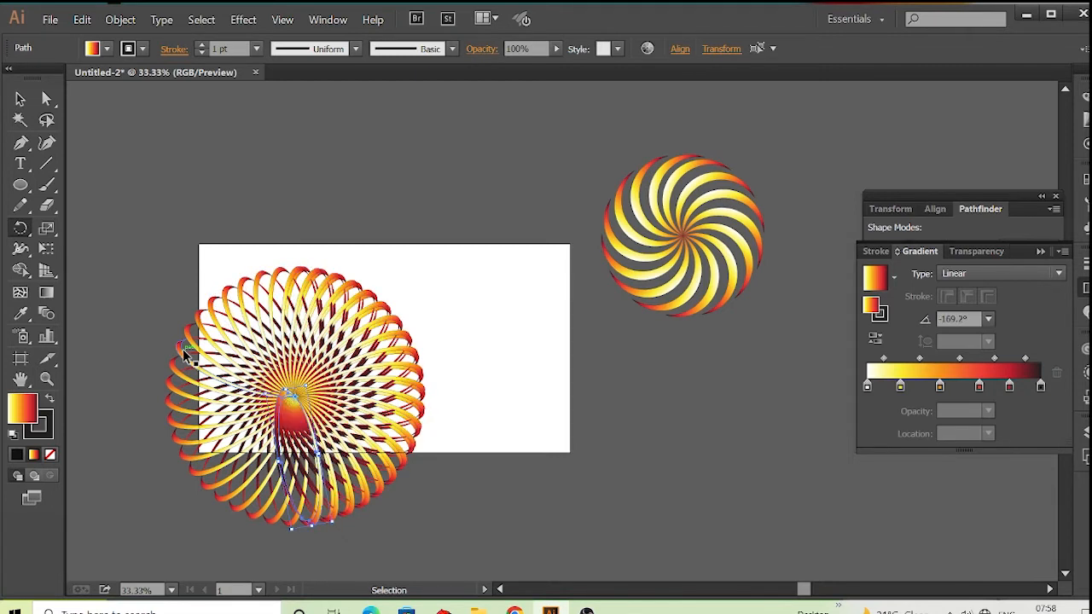
key("ctrl+d")
key("ctrl+d")
key("ctrl+d")
key("ctrl+d")
key("ctrl+d")
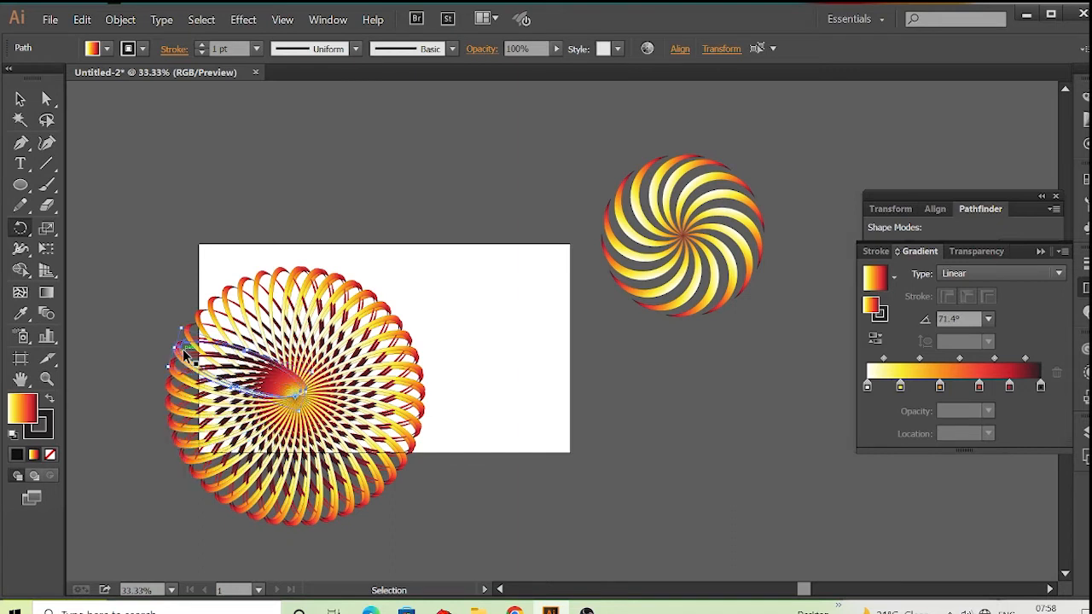
key("ctrl+d")
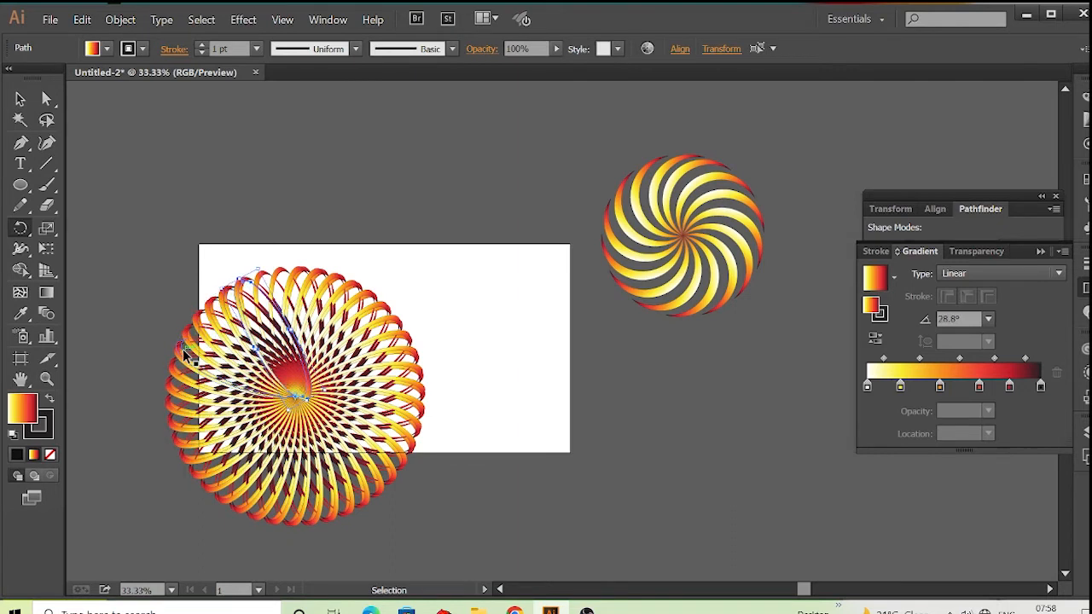
key("ctrl+d")
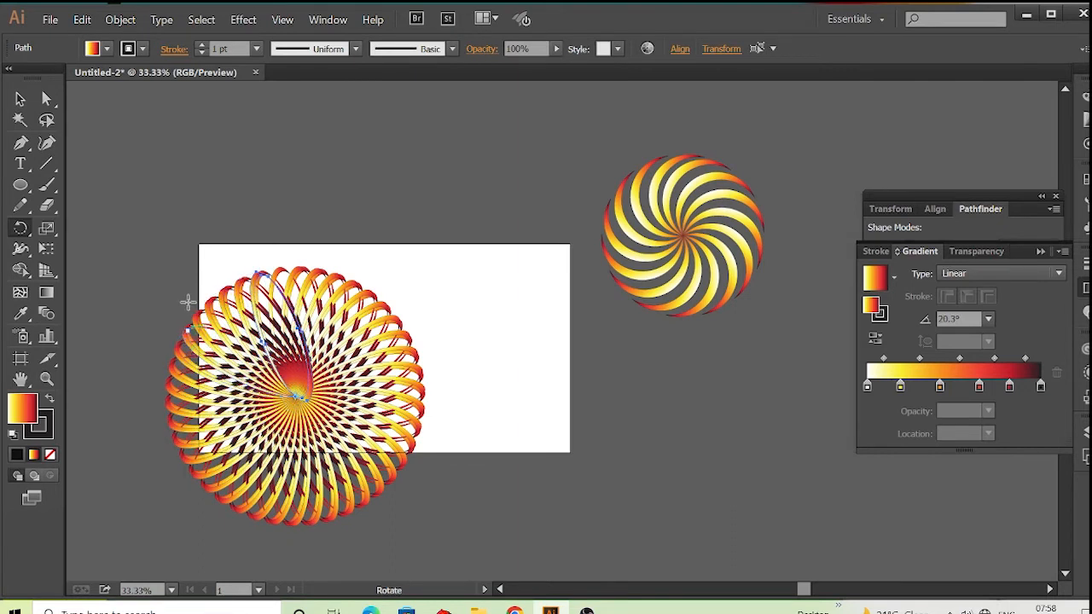
left_click(20, 99)
left_click(620, 485)
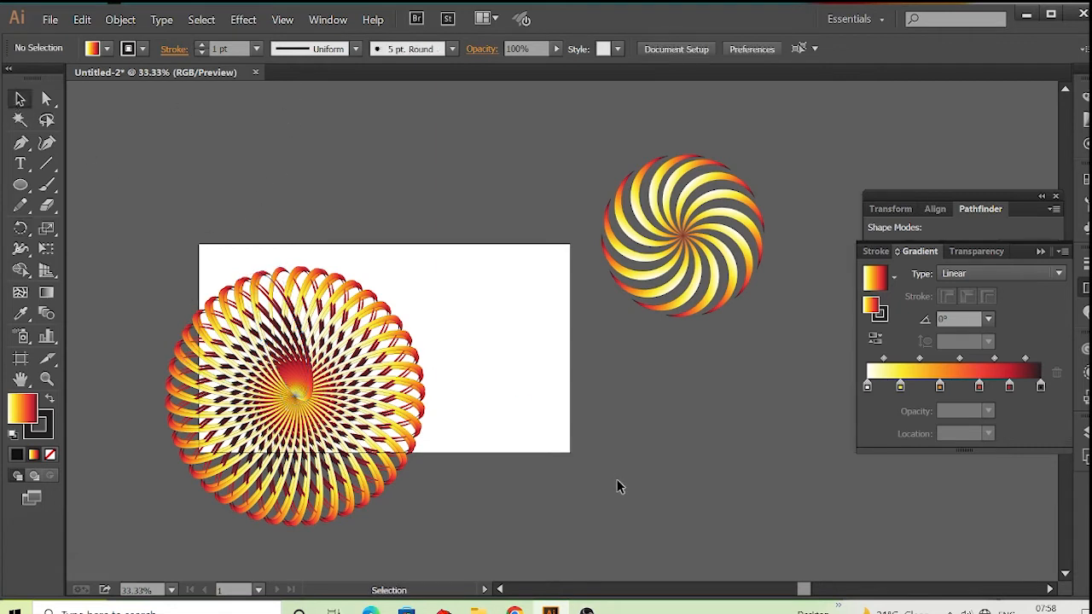
Move the whole woven rosette off the artboard to its right, directly below the pinwheel.
scroll(348, 531, "down", 2)
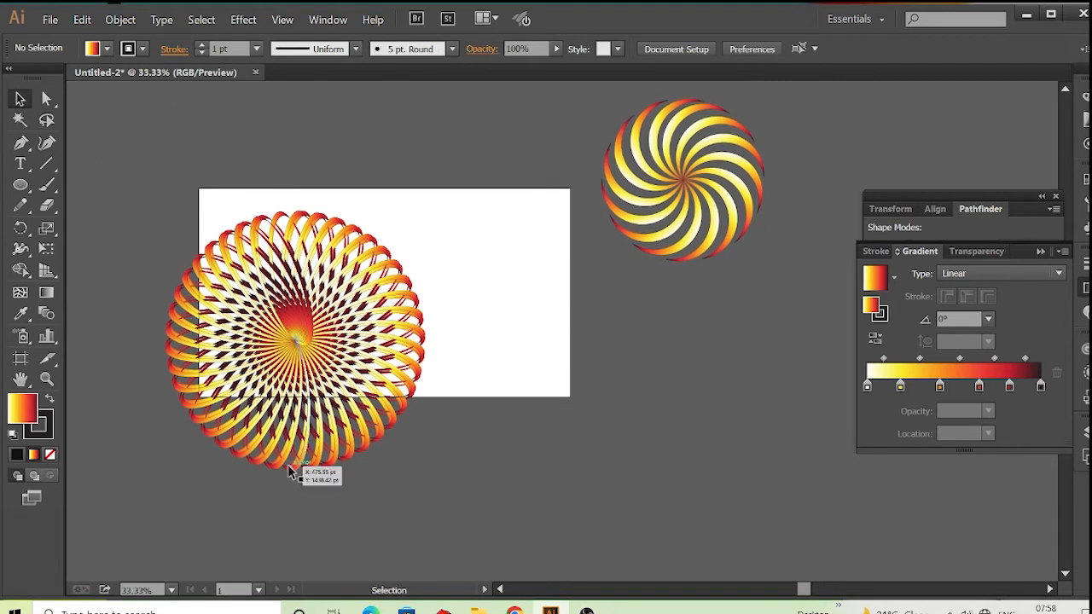
scroll(292, 471, "down", 1)
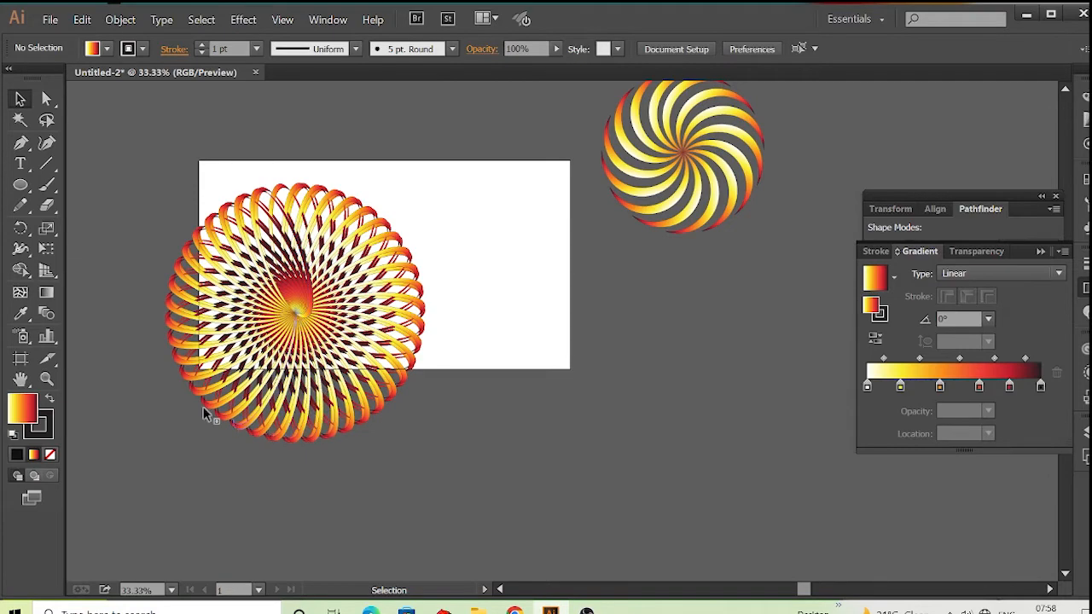
left_click_drag(107, 175, 488, 490)
left_click_drag(427, 310, 824, 352)
left_click_drag(542, 365, 533, 400)
left_click(489, 445)
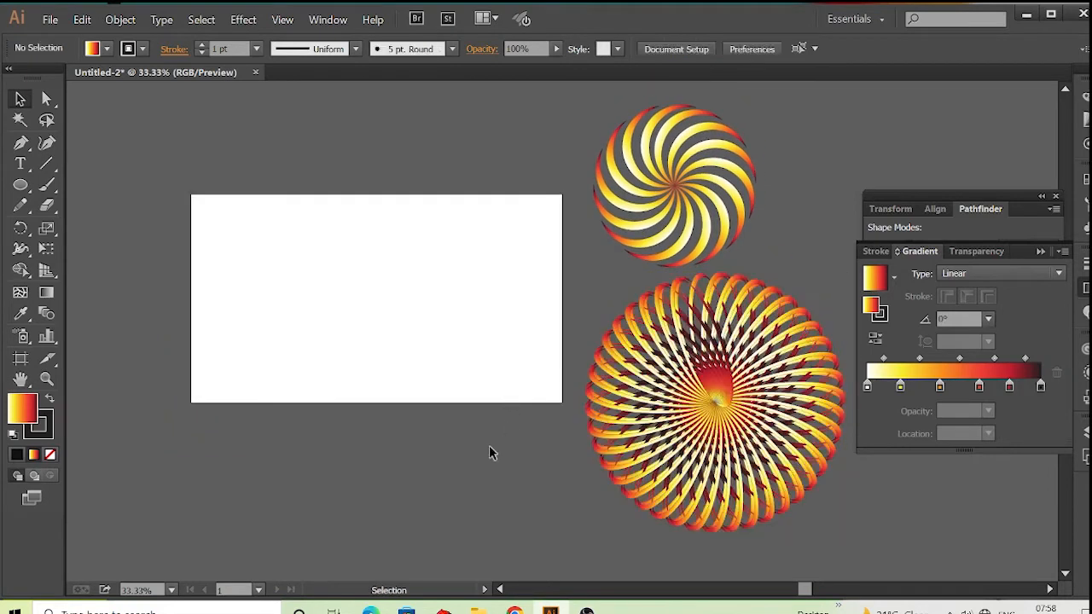
left_click_drag(489, 446, 470, 463)
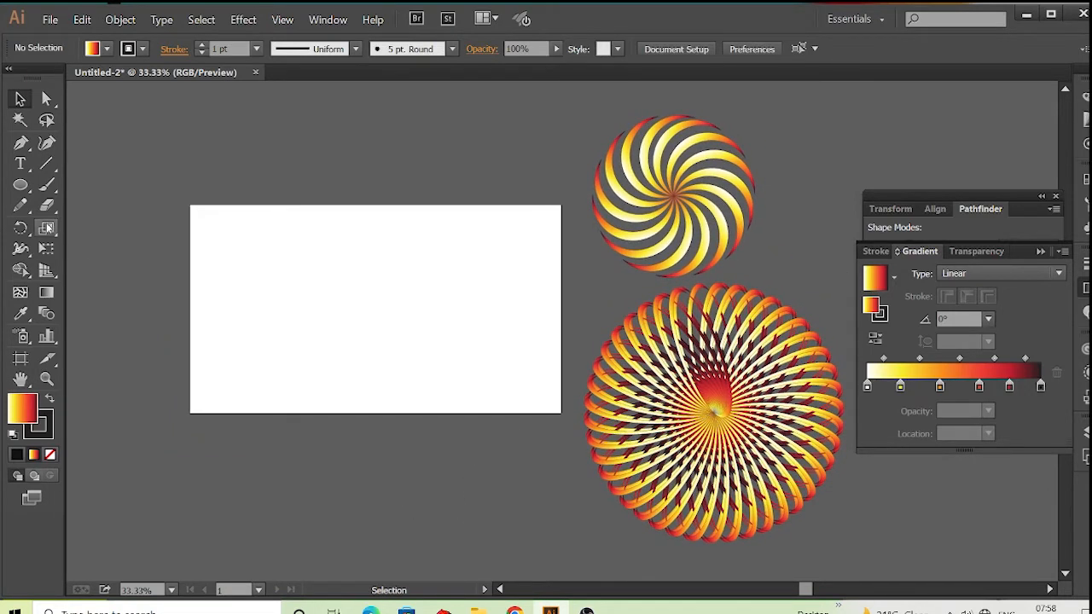
Draw a tall, narrow ellipse with the yellow-to-red linear gradient in the middle of the artboard.
left_click(21, 185)
left_click_drag(356, 226, 374, 359)
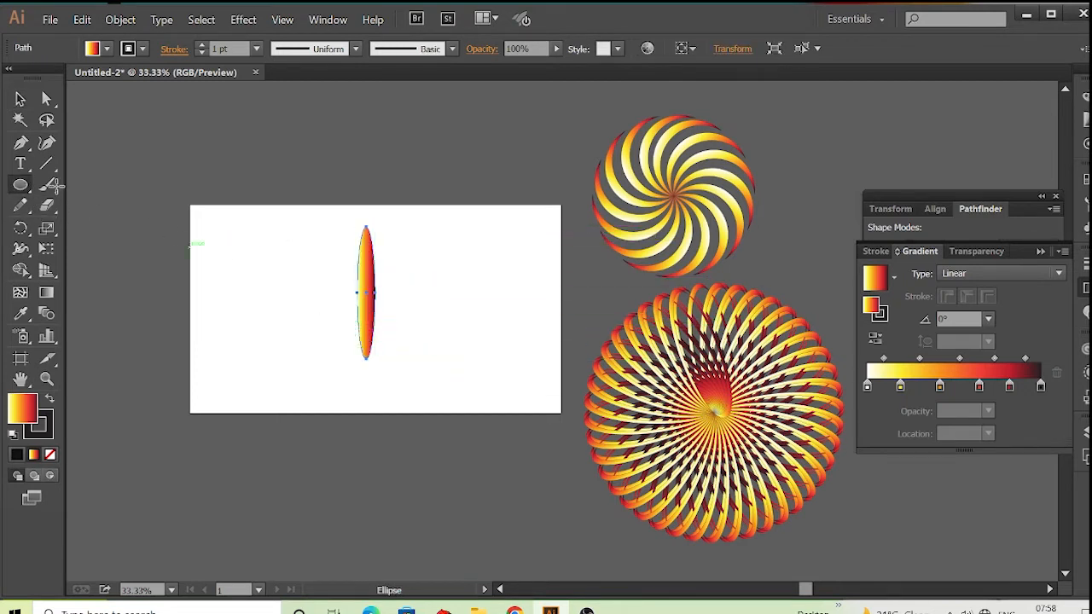
left_click(20, 99)
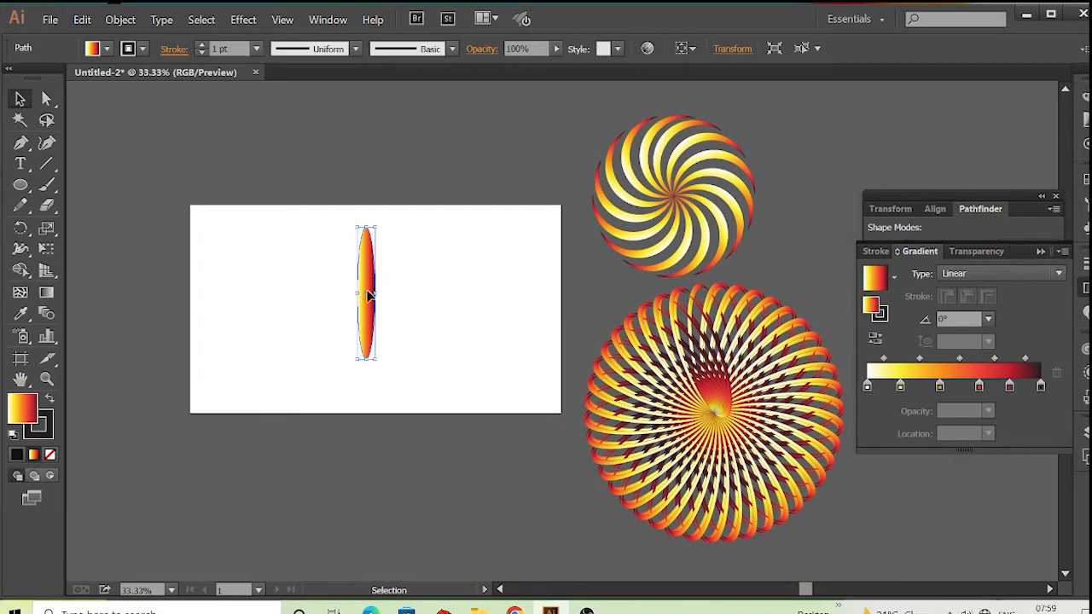
Rotate a copy of the narrow ellipse about 10° around its lower end and repeat the transformation to complete a full-circle petal flower.
left_click(20, 228)
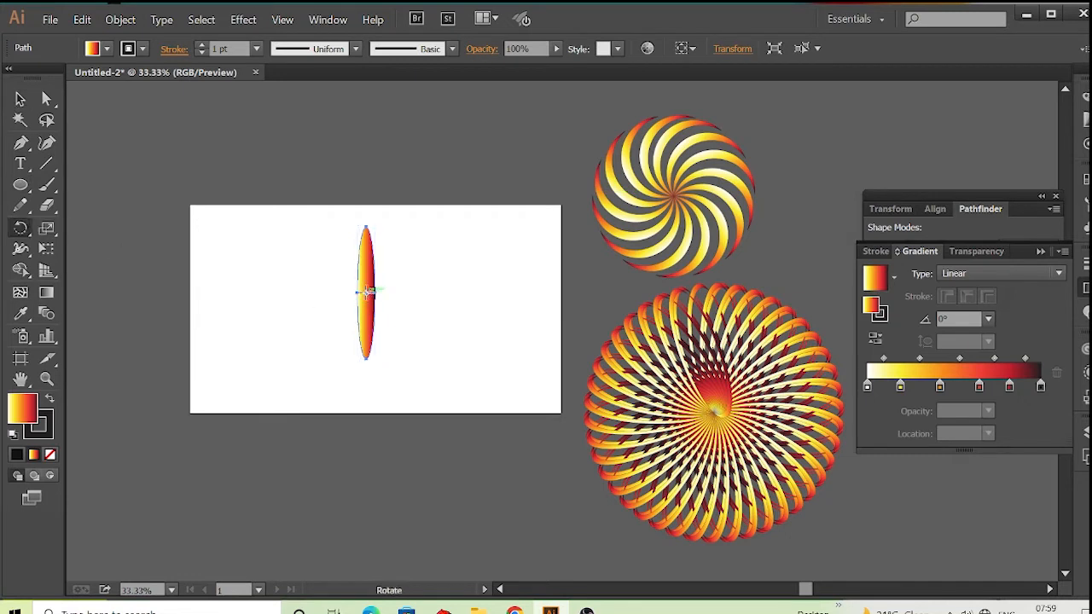
left_click_drag(367, 292, 358, 353)
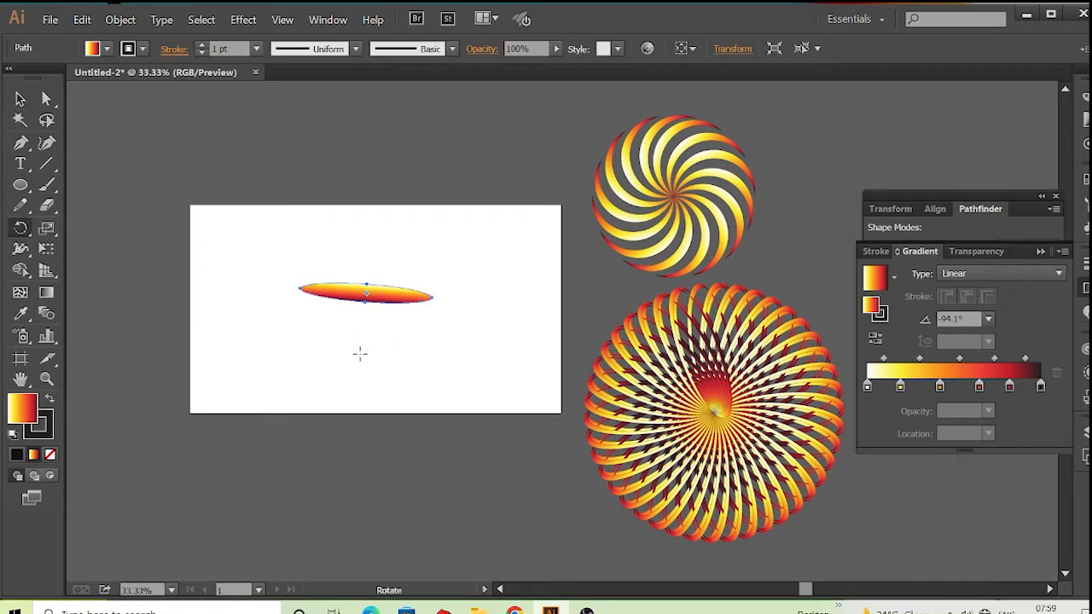
key("ctrl+z")
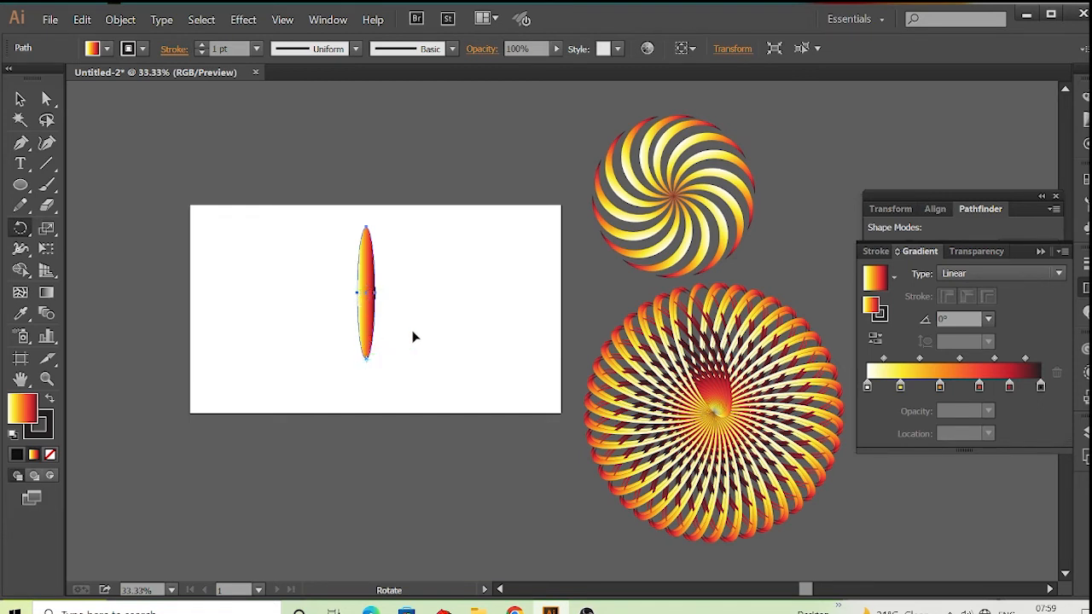
mouse_move(397, 240)
left_mouse_down()
mouse_move(431, 261)
mouse_move(453, 295)
mouse_move(418, 243)
left_mouse_up()
key("ctrl+d")
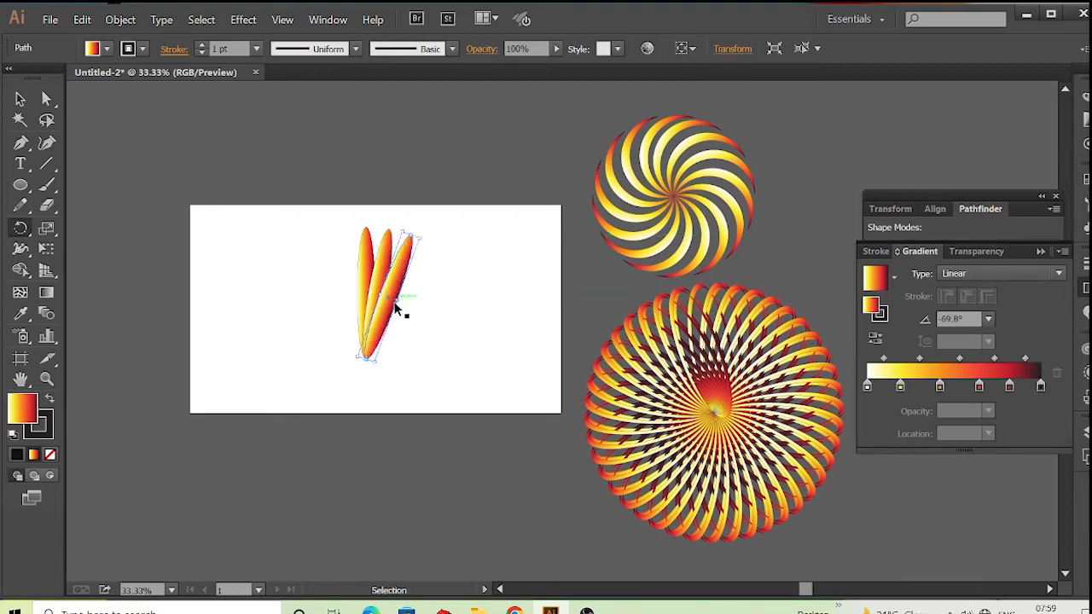
key("ctrl+d")
key("ctrl+d")
key("ctrl+d")
key("ctrl+d")
key("ctrl+d")
key("ctrl+d")
key("ctrl+d")
key("ctrl+d")
key("ctrl+d")
key("ctrl+d")
key("ctrl+d")
key("ctrl+d")
key("ctrl+d")
key("ctrl+d")
key("ctrl+d")
key("ctrl+d")
key("ctrl+d")
key("ctrl+d")
key("ctrl+d")
key("ctrl+d")
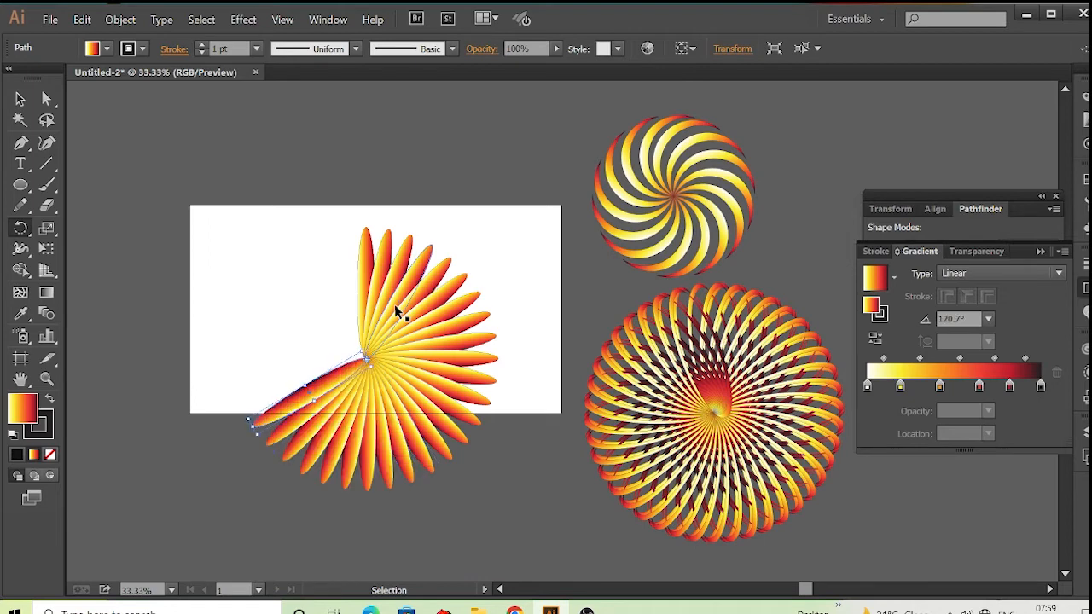
key("ctrl+d")
key("ctrl+d")
key("ctrl+d")
key("ctrl+d")
key("ctrl+d")
key("ctrl+d")
key("ctrl+d")
key("ctrl+d")
key("ctrl+d")
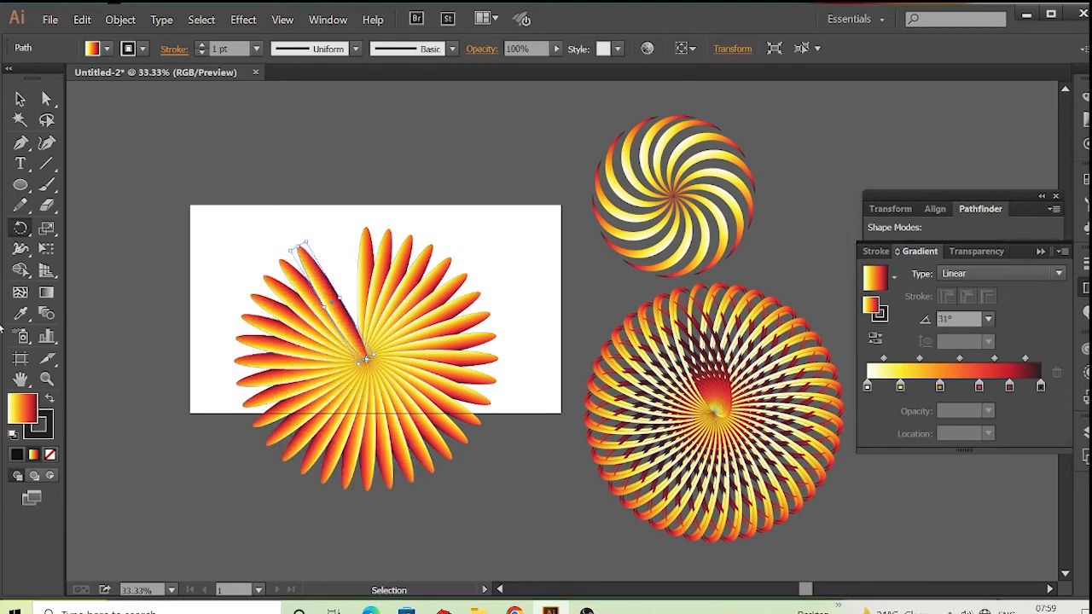
key("ctrl+d")
key("ctrl+d")
Select all petals of the flower and move the whole design off the artboard, directly above it.
left_click(20, 99)
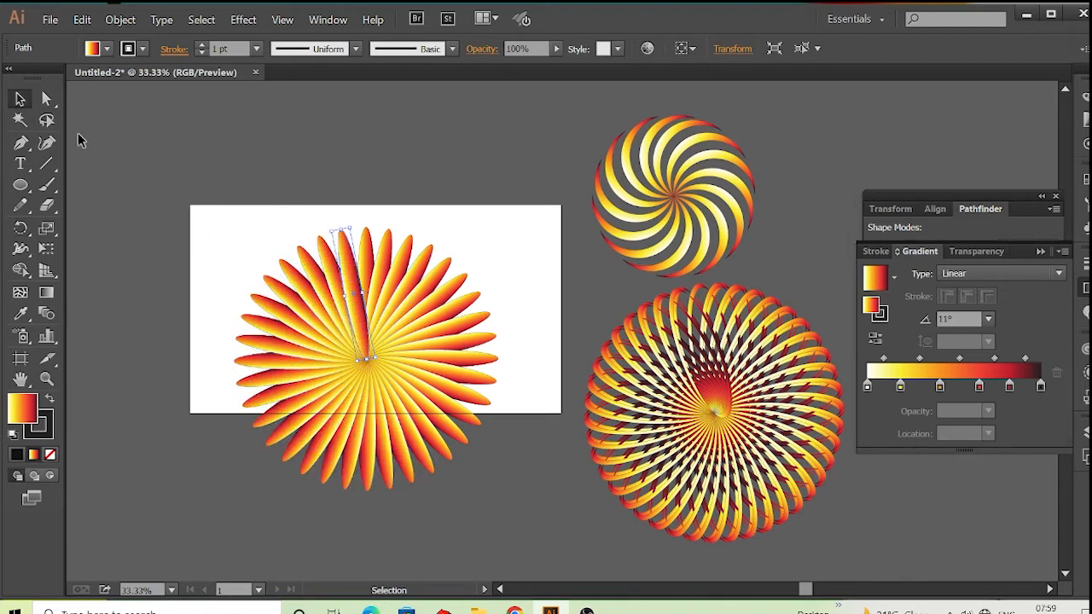
left_click(213, 237)
left_click_drag(246, 270, 518, 558)
left_click_drag(402, 334, 411, 99)
scroll(480, 332, "up", 2)
left_click_drag(389, 230, 395, 153)
left_click(273, 359)
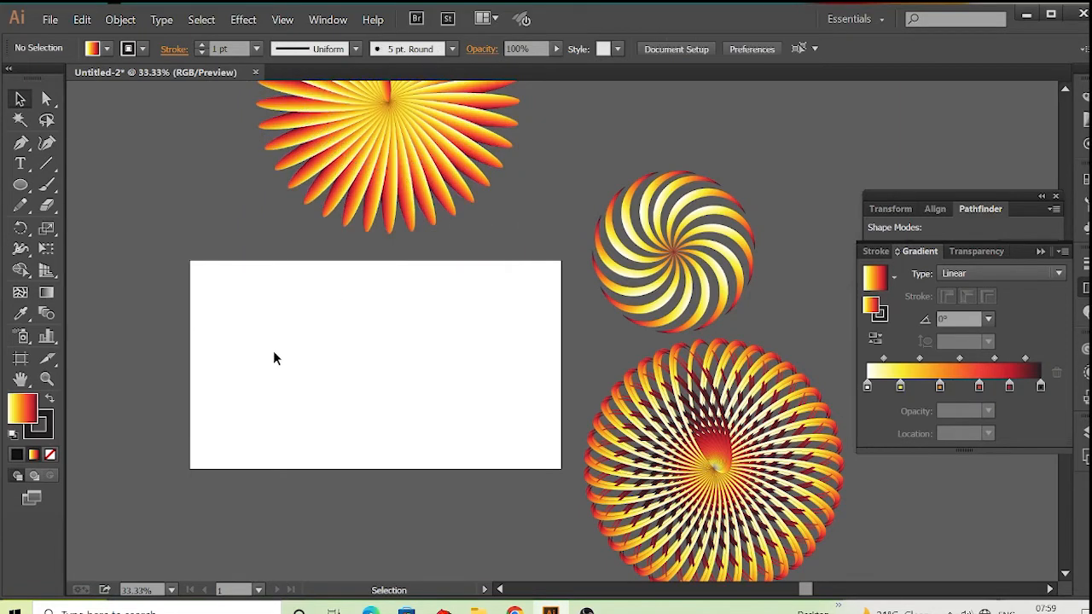
Draw a square with the yellow-to-red linear gradient near the centre of the artboard.
left_click(20, 185)
left_click_drag(20, 185, 85, 184)
left_click_drag(309, 320, 390, 403)
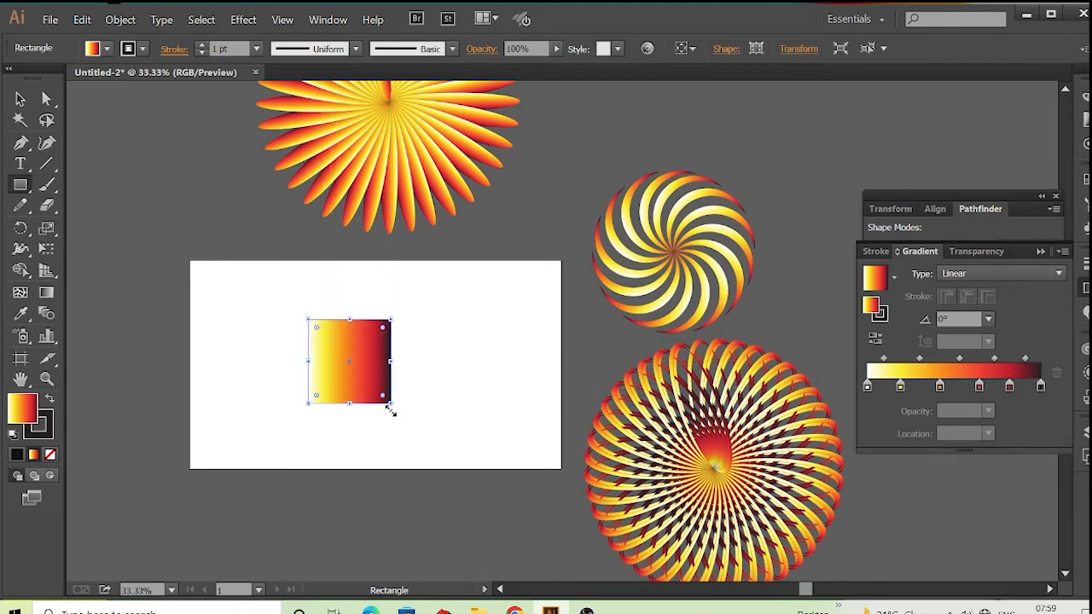
Round the square's upper-left and lower-right corners to about half its side, making a leaf shape.
left_click_drag(23, 249, 26, 252)
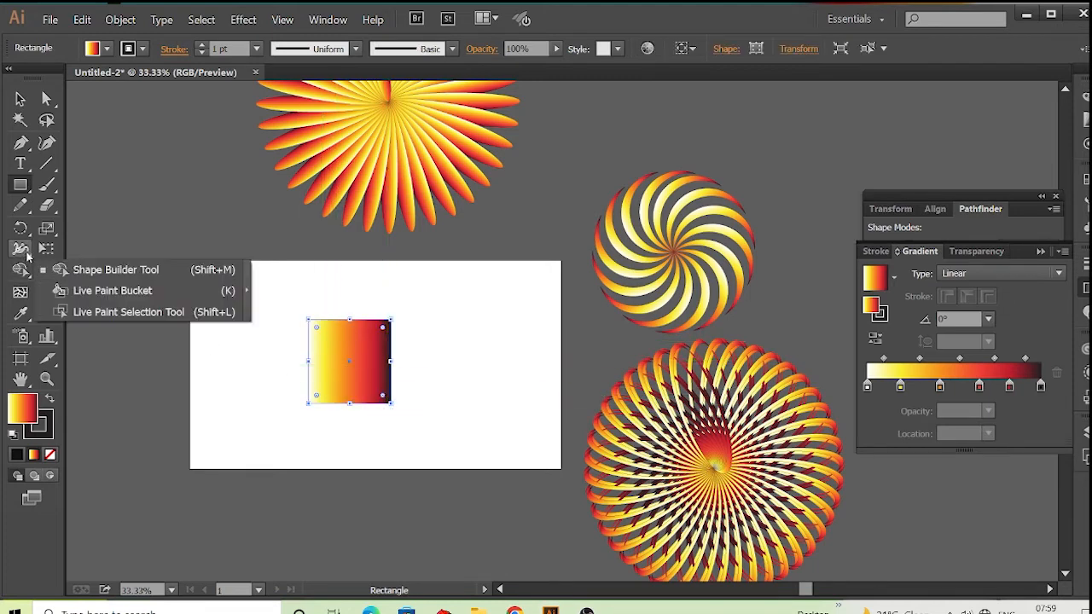
left_click(26, 252)
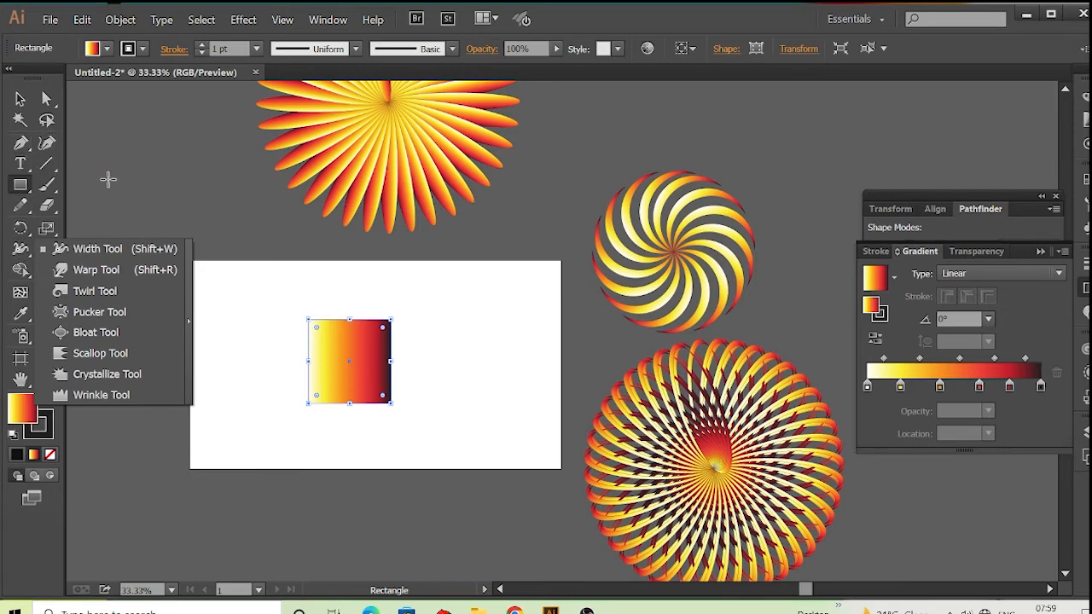
left_click(20, 99)
left_click(313, 318)
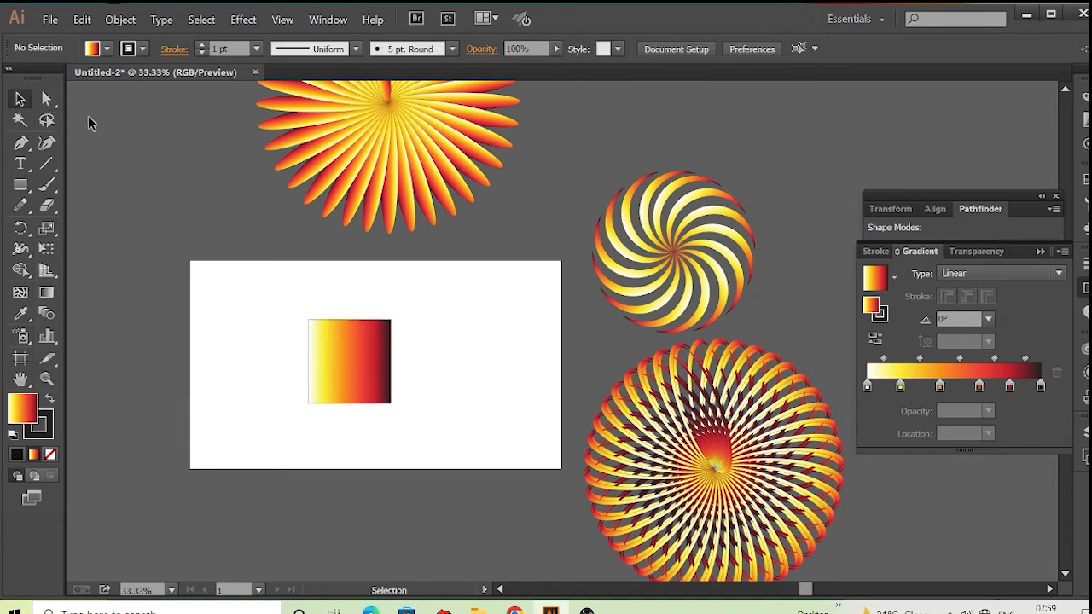
left_click(46, 99)
left_click_drag(290, 309, 323, 333)
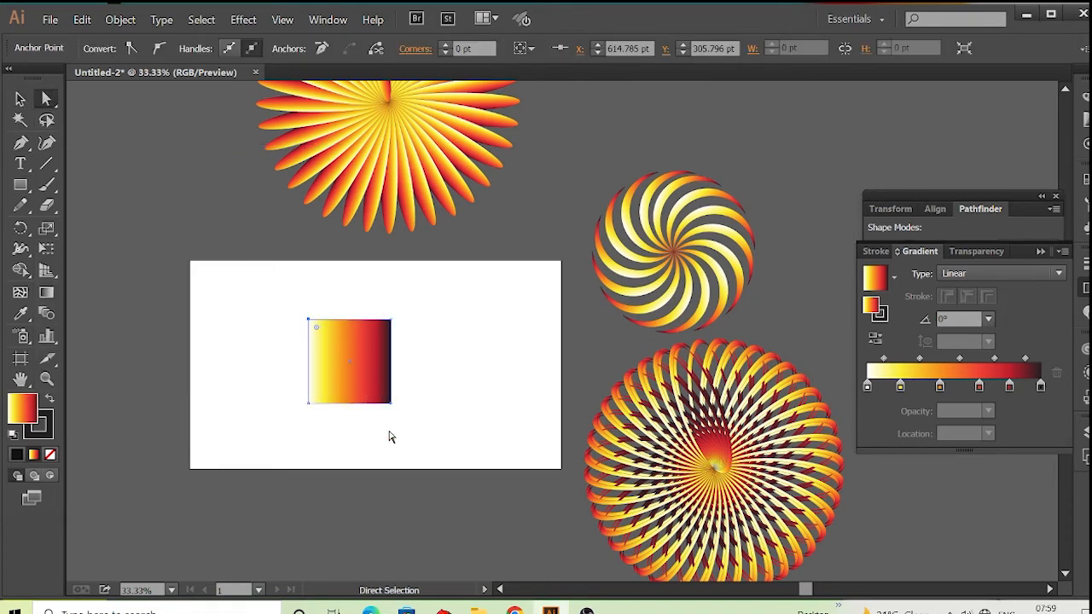
left_click_drag(427, 432, 378, 381)
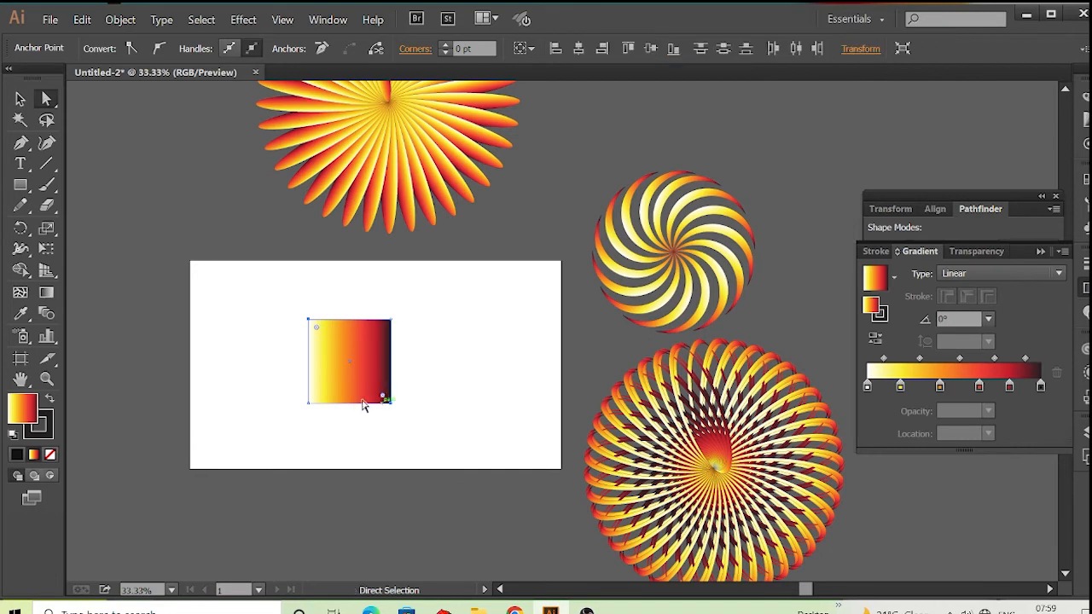
left_click_drag(318, 332, 358, 356)
left_click(444, 389)
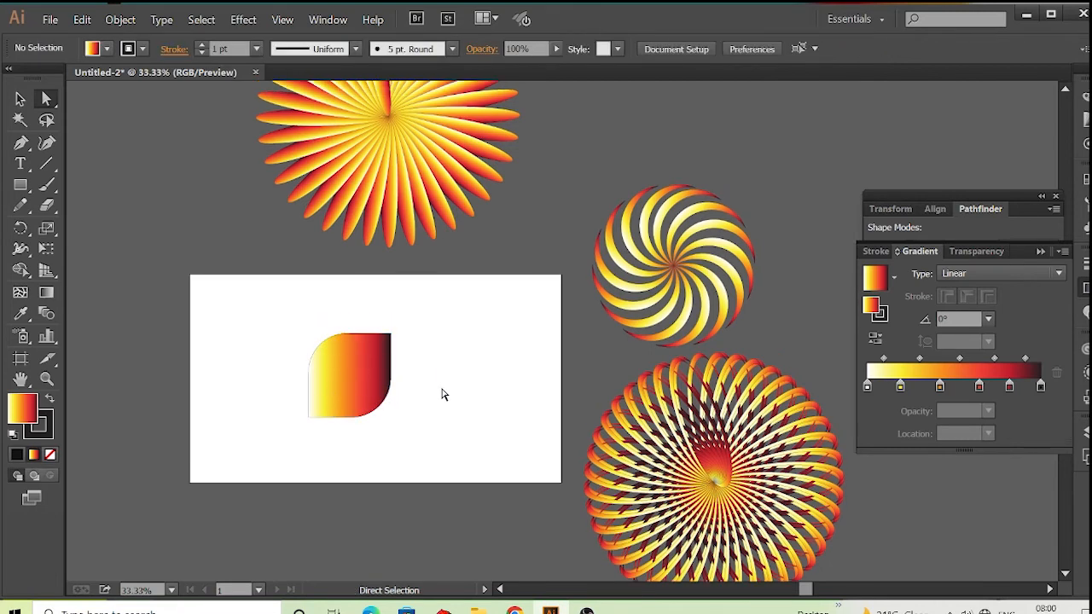
left_click_drag(449, 402, 481, 417)
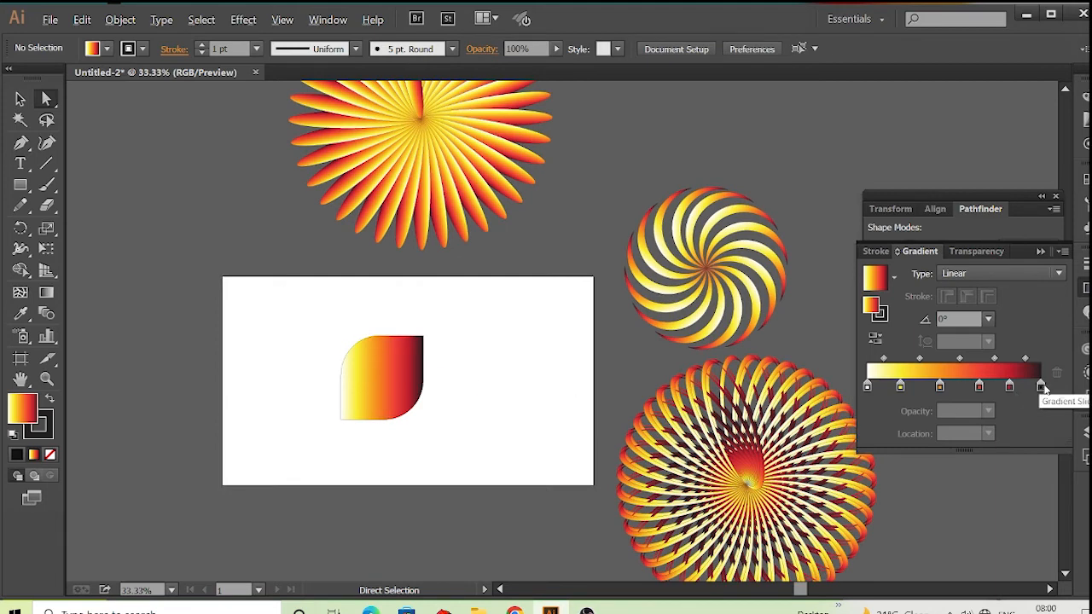
left_click_drag(1043, 389, 909, 390)
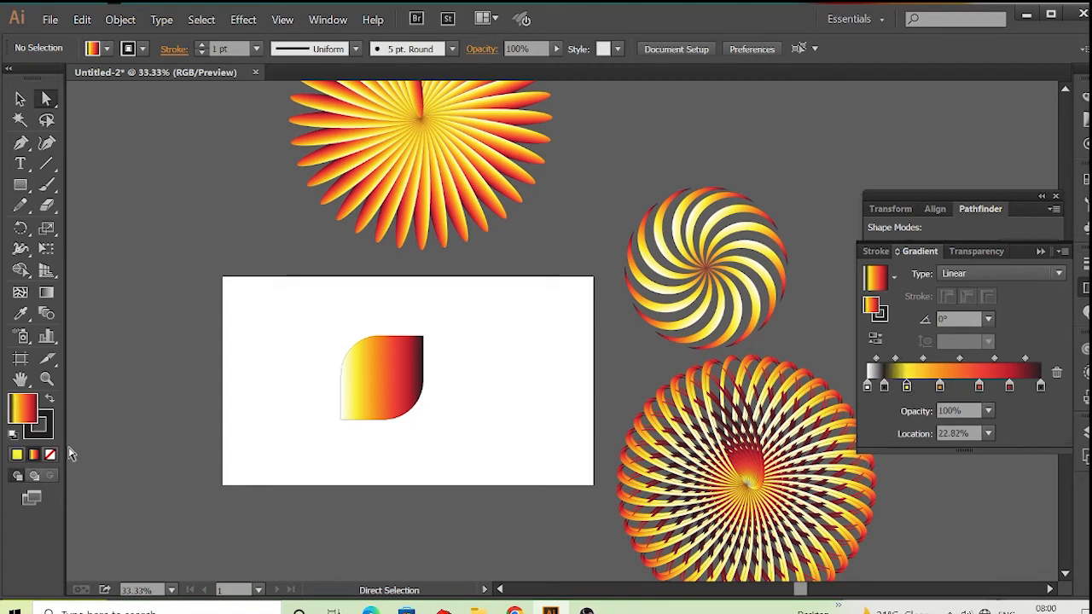
left_click_drag(296, 348, 421, 420)
left_click(270, 432)
scroll(469, 461, "up", 1)
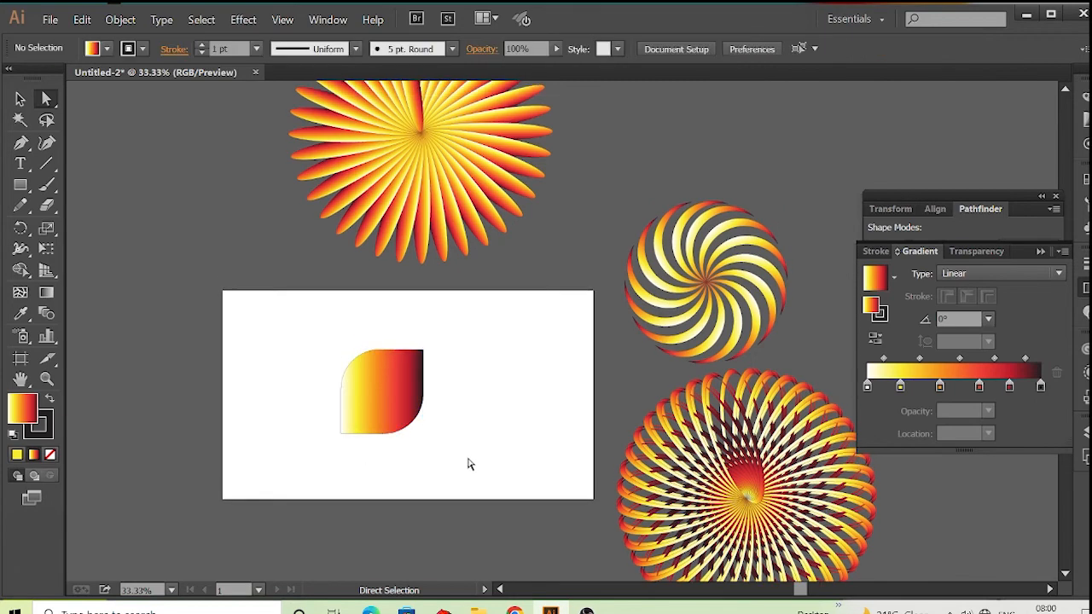
Select the whole leaf shape and activate the Rotate tool for it.
left_click_drag(478, 450, 546, 441)
left_click_drag(379, 324, 507, 414)
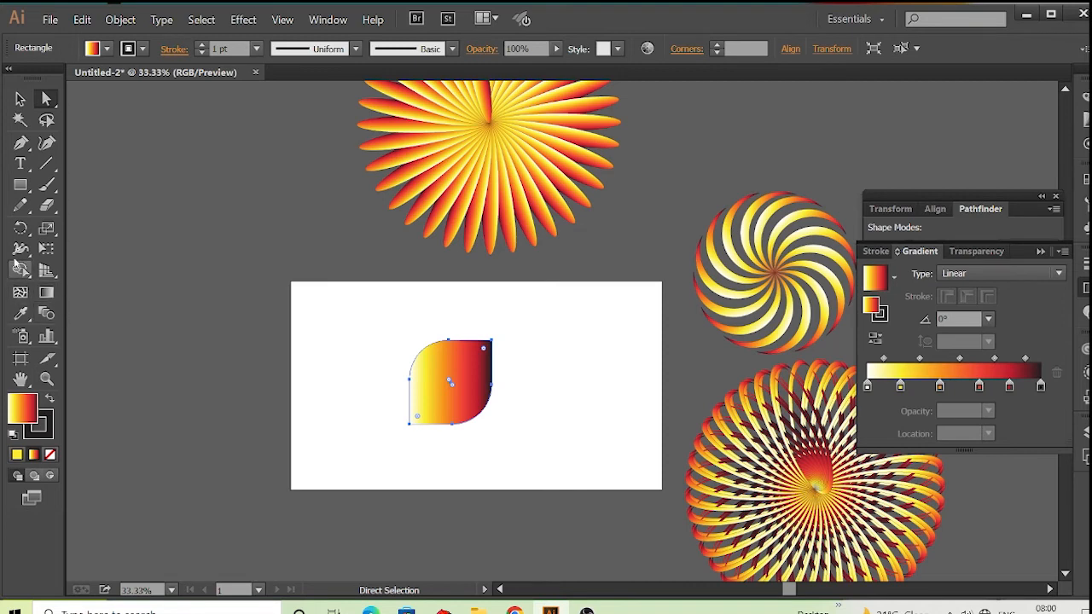
left_click(21, 228)
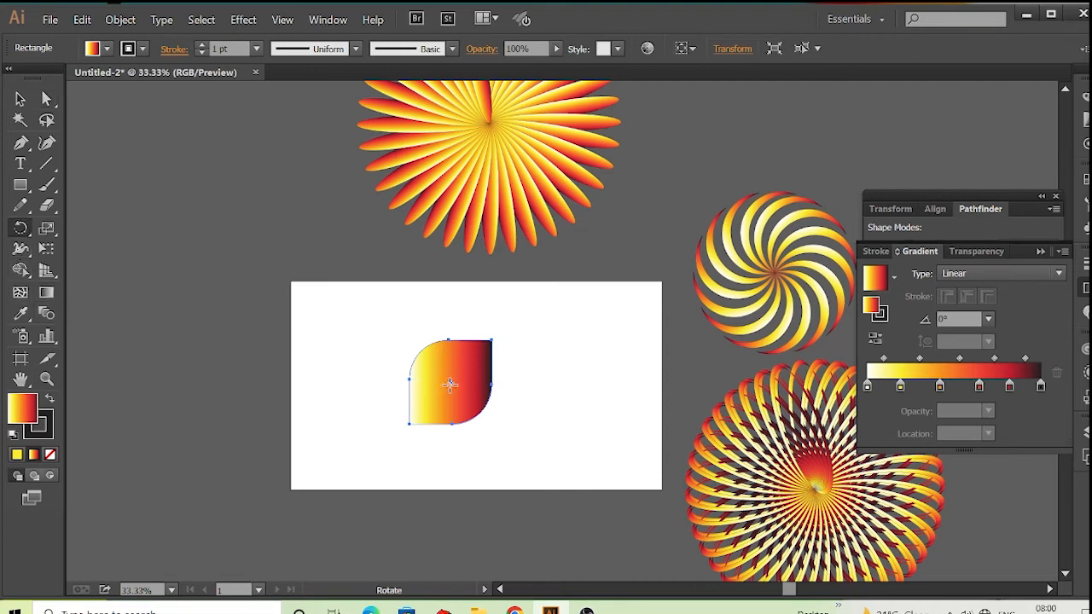
left_click_drag(452, 384, 422, 405)
key("ctrl+z")
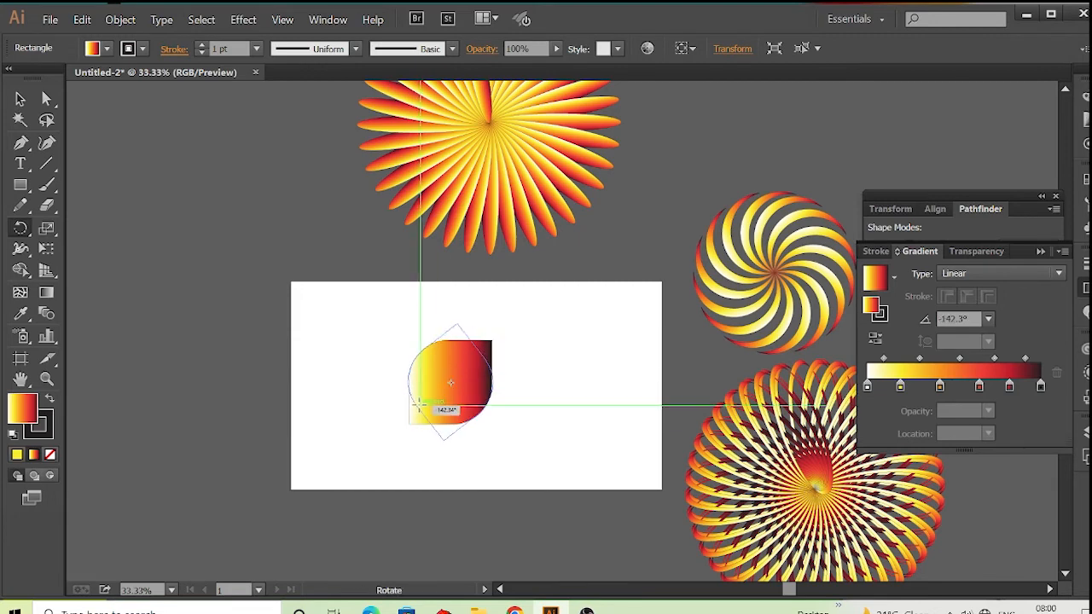
key("ctrl+z")
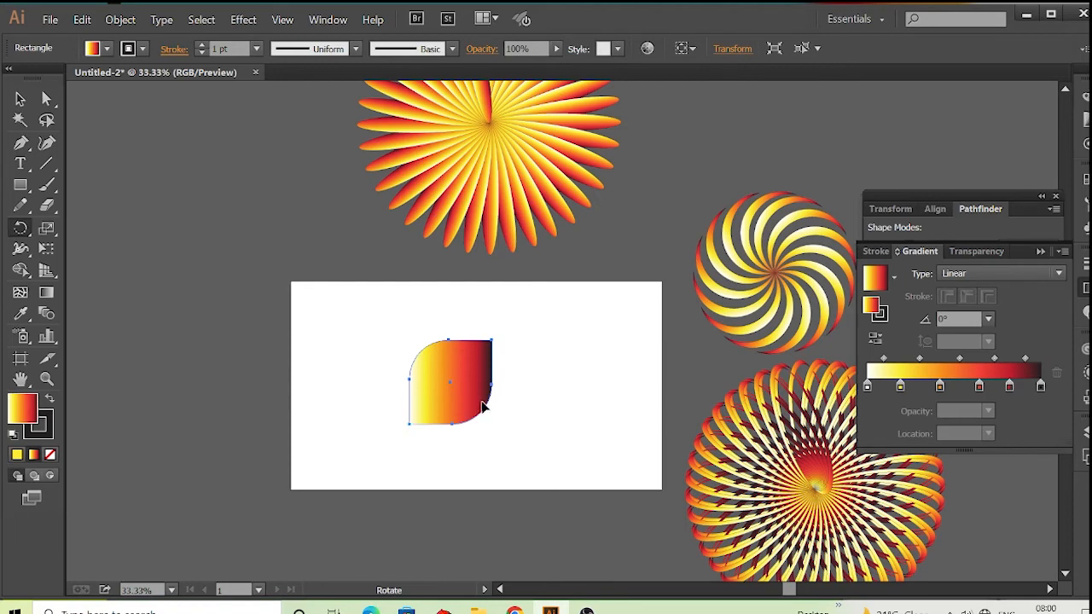
Rotate a copy of the leaf shape about 25° clockwise around its lower-left corner and repeat the transformation for about three full turns.
left_click_drag(522, 360, 532, 407)
key("ctrl+d")
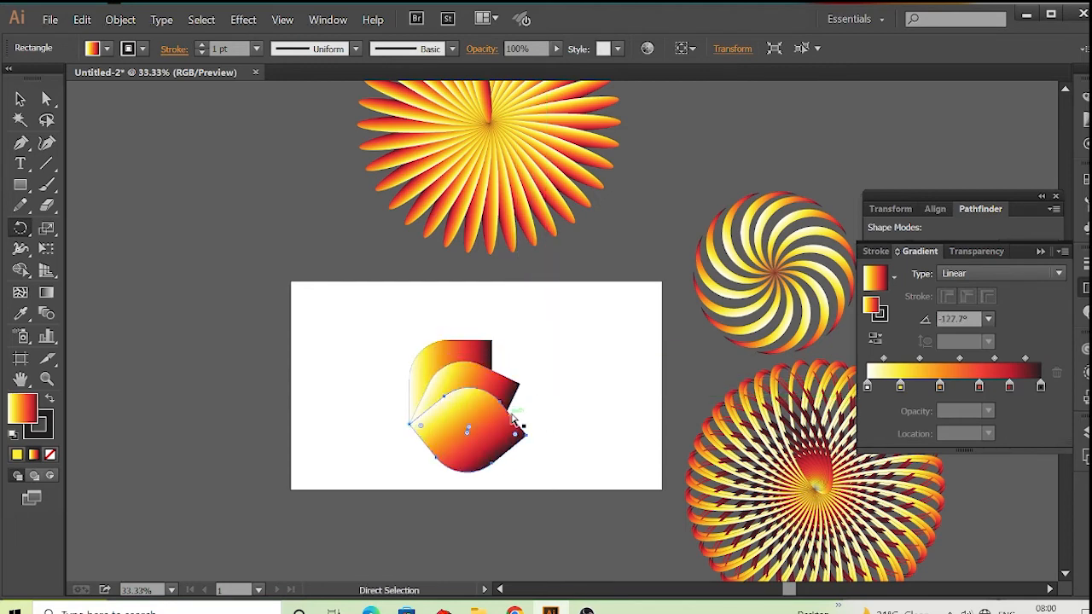
key("ctrl+d")
key("ctrl+d")
key("ctrl+d")
key("ctrl+d")
key("ctrl+d")
key("ctrl+d")
key("ctrl+d")
key("ctrl+d")
key("ctrl+d")
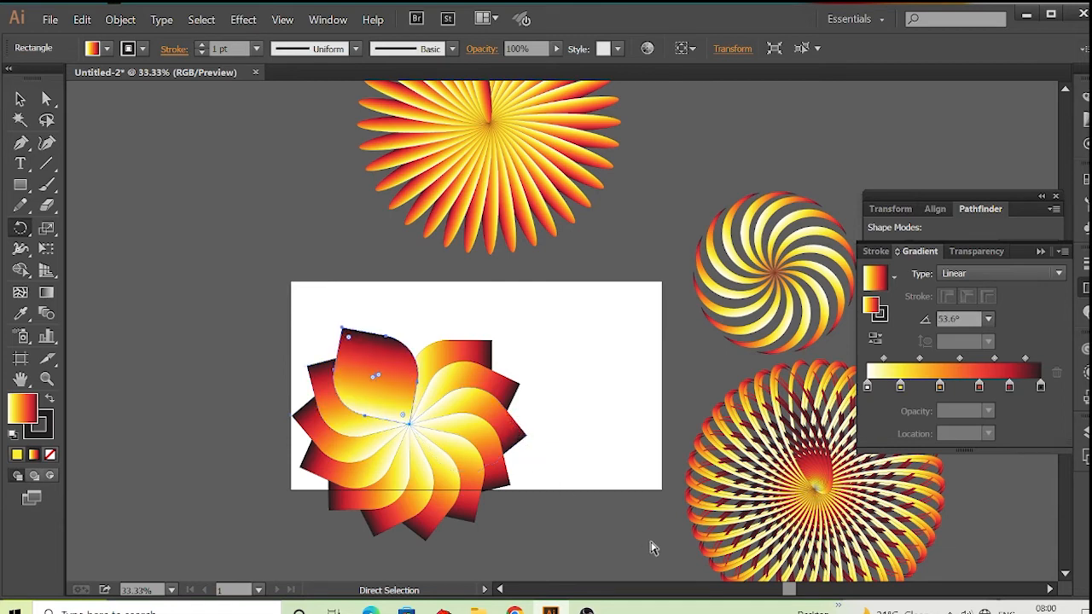
key("ctrl+d")
key("ctrl+d")
key("ctrl+d")
key("ctrl+d")
key("ctrl+d")
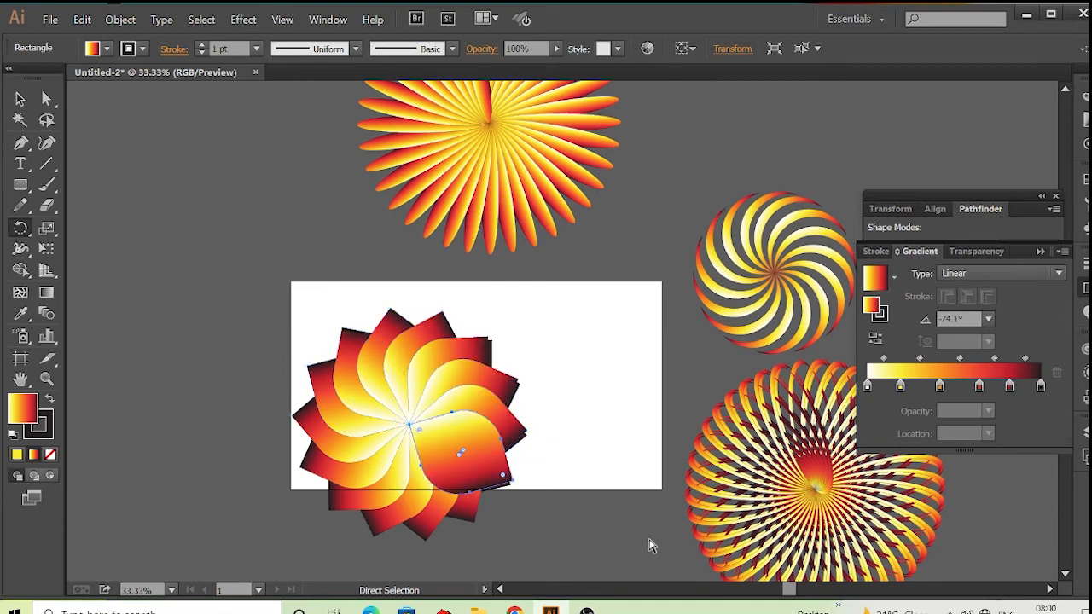
key("ctrl+d")
key("ctrl+d")
key("ctrl+d")
key("ctrl+d")
key("ctrl+d")
key("ctrl+d")
key("ctrl+d")
key("ctrl+d")
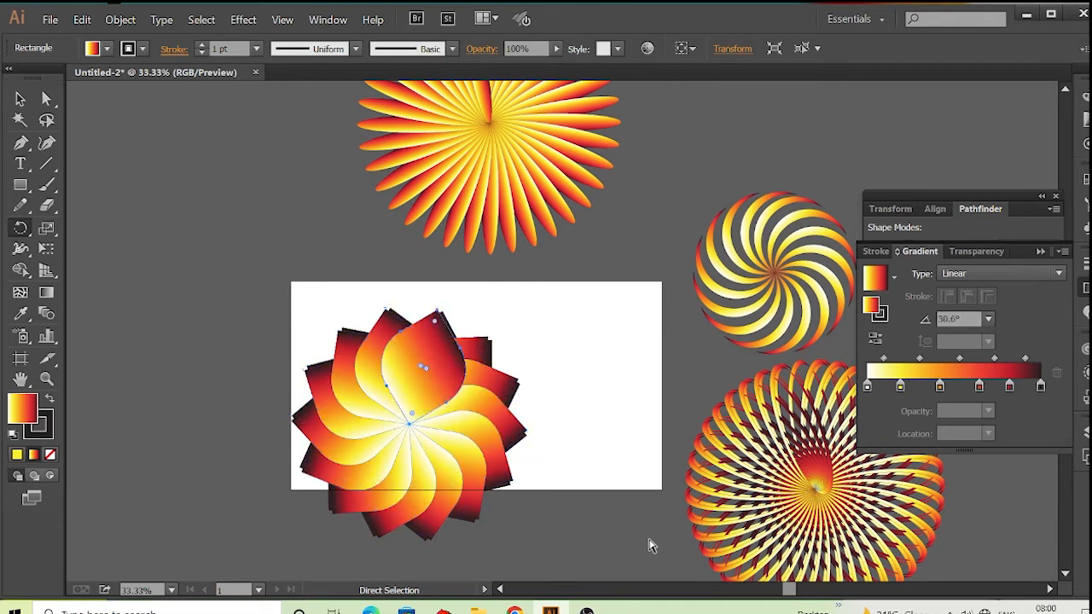
key("ctrl+d")
key("ctrl+d")
key("ctrl+d")
key("ctrl+d")
key("ctrl+d")
key("ctrl+d")
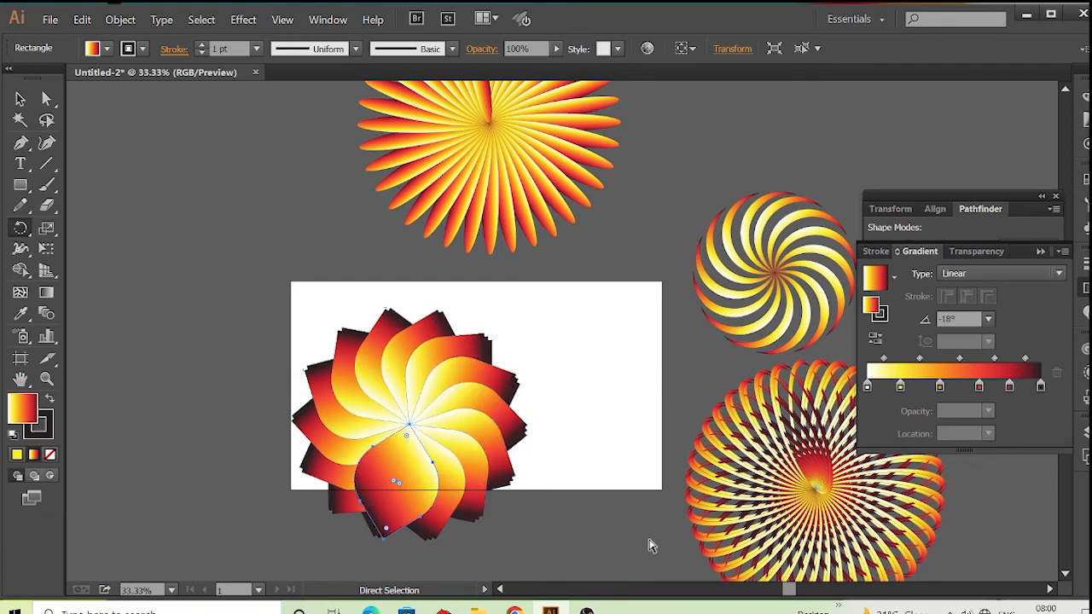
key("ctrl+d")
key("ctrl+d")
key("ctrl+d")
key("ctrl+d")
key("ctrl+d")
key("ctrl+d")
key("ctrl+d")
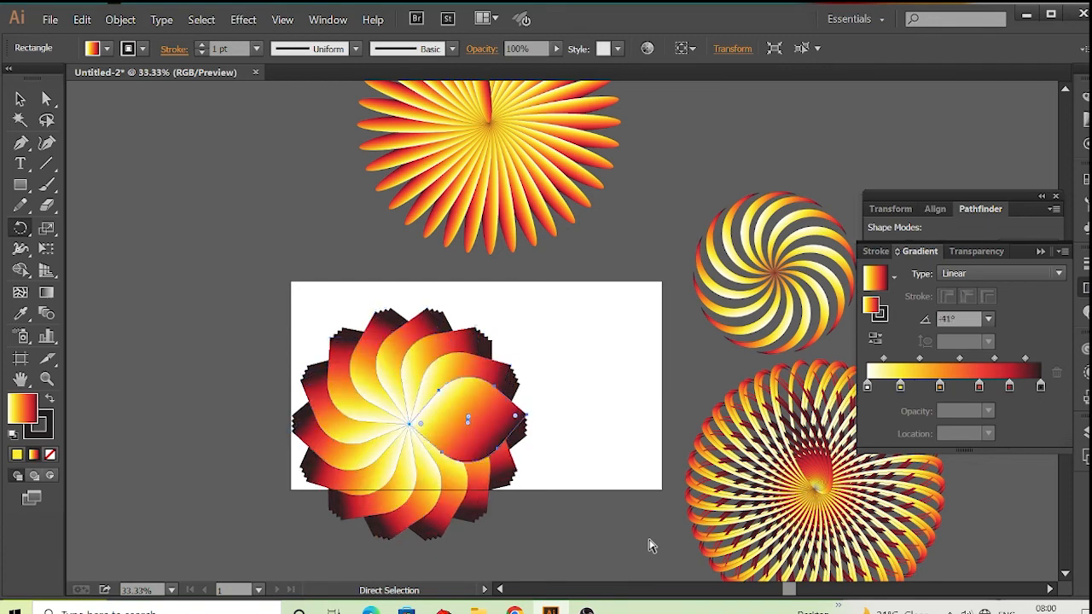
key("ctrl+d")
key("ctrl+d")
key("ctrl+d")
key("ctrl+d")
key("ctrl+d")
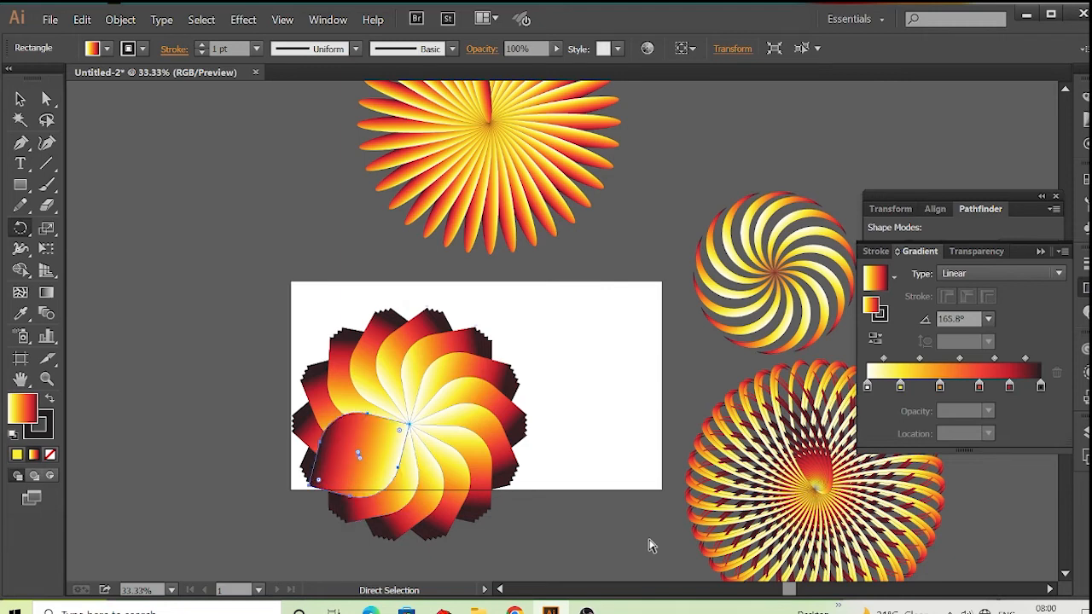
key("ctrl+d")
Select the entire layered leaf flower and place a duplicate of it off the artboard, above and to its left.
scroll(622, 486, "down", 3)
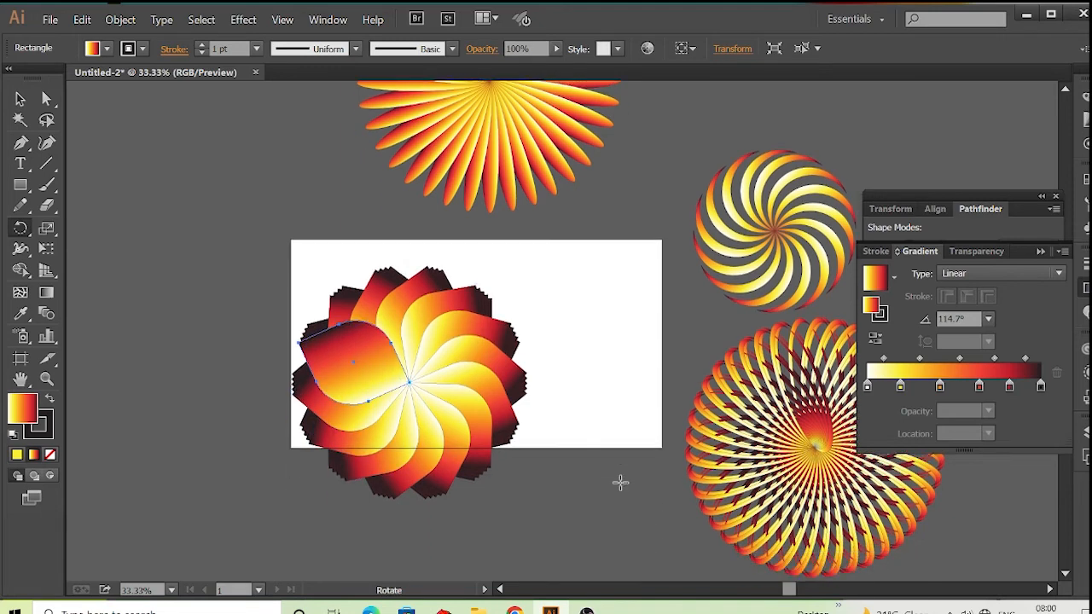
scroll(622, 486, "up", 2)
key("v")
scroll(236, 232, "down", 1)
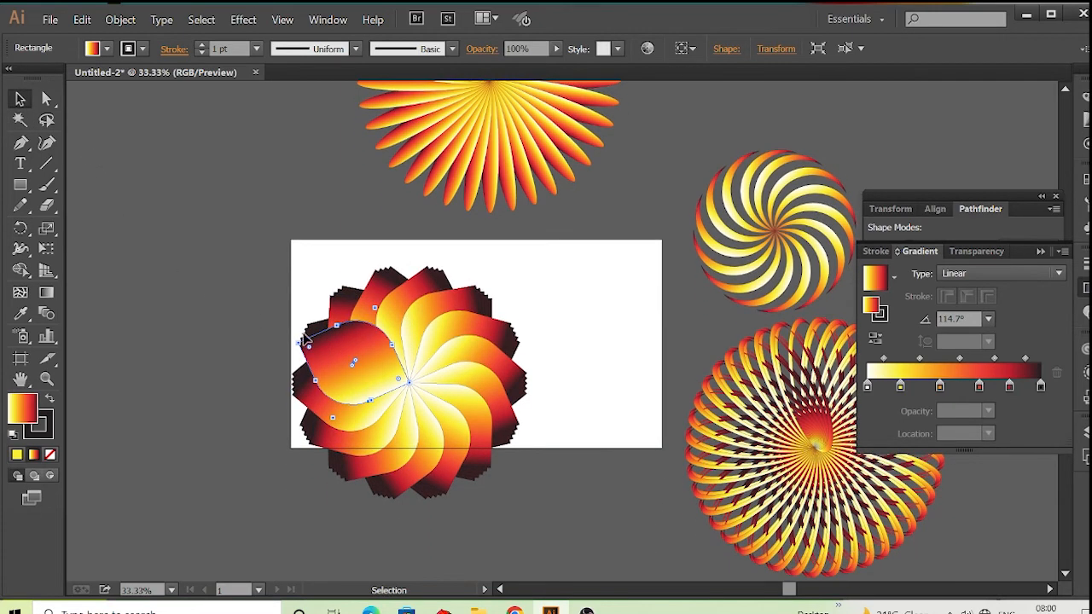
left_click(237, 232)
left_click_drag(236, 232, 572, 542)
scroll(512, 474, "up", 1)
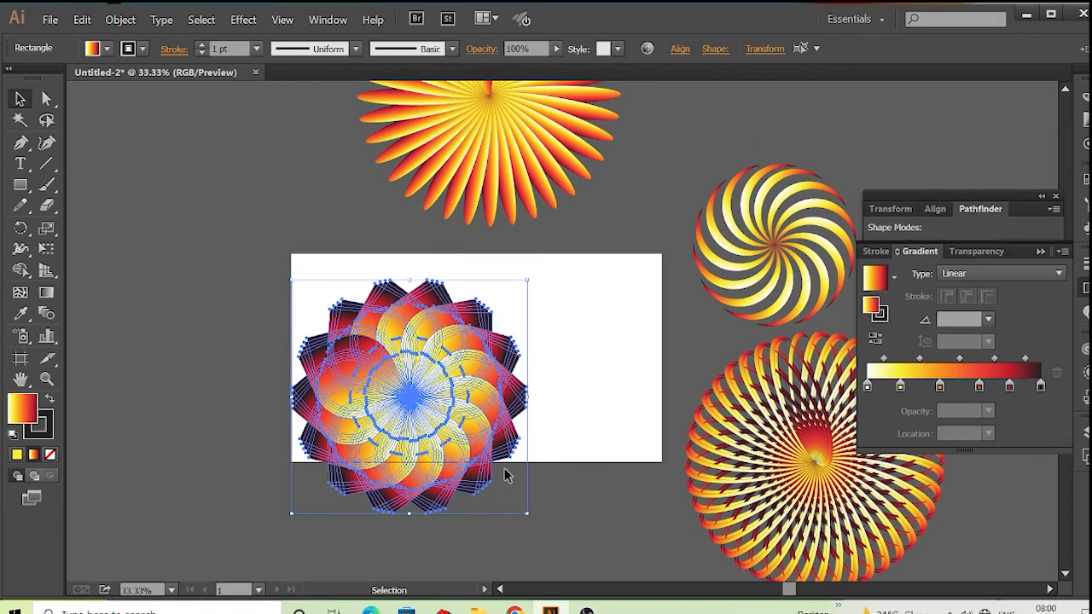
left_click_drag(419, 396, 189, 182)
key("ctrl+shift+a")
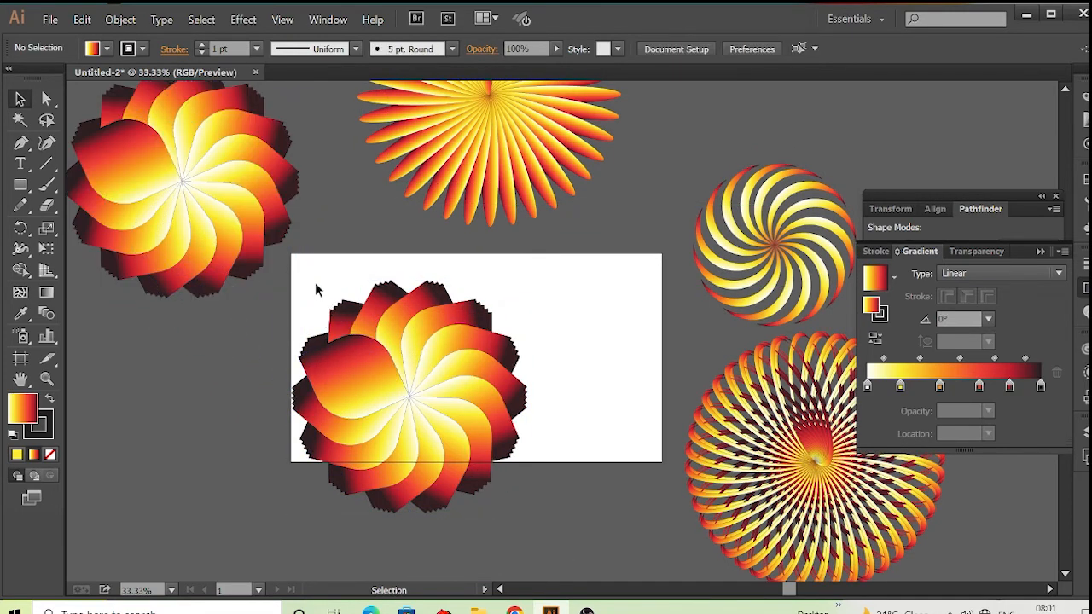
Delete most of the leaf copies from the artboard flower, keeping only a few of the stacked leaves on its right side.
left_click_drag(336, 260, 539, 441)
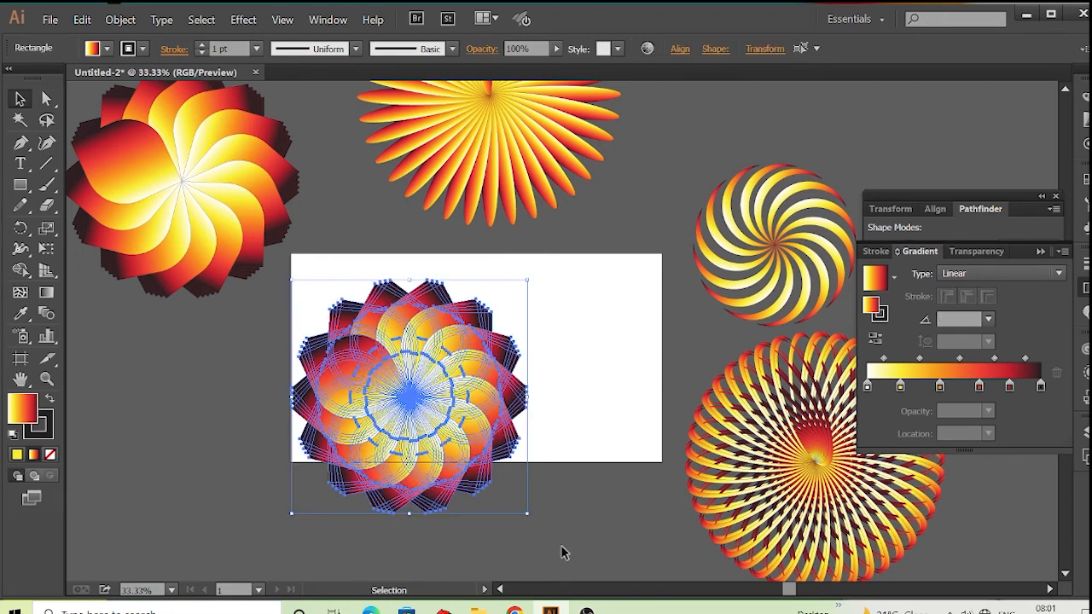
left_click(562, 548)
left_click_drag(313, 313, 469, 351)
key("Delete")
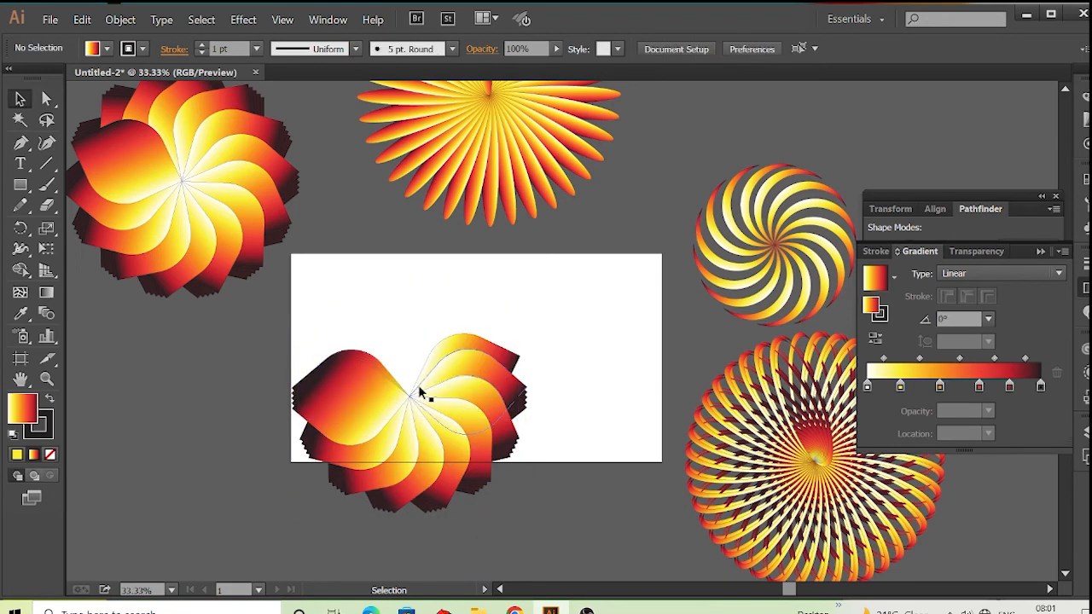
left_click_drag(353, 483, 373, 536)
key("Delete")
left_click_drag(358, 452, 537, 507)
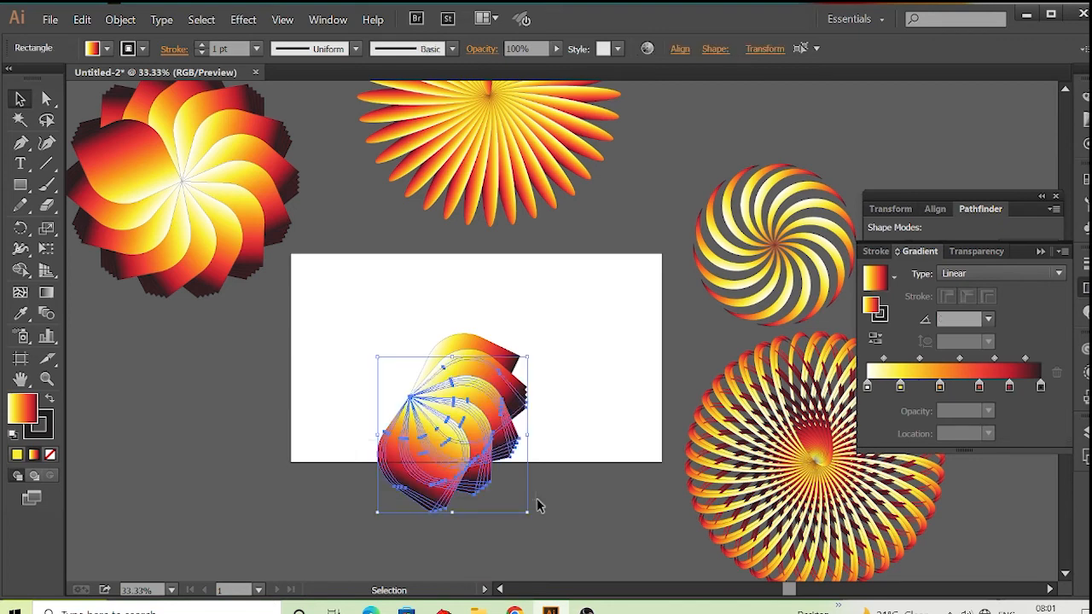
key("Delete")
left_click(512, 414)
key("Delete")
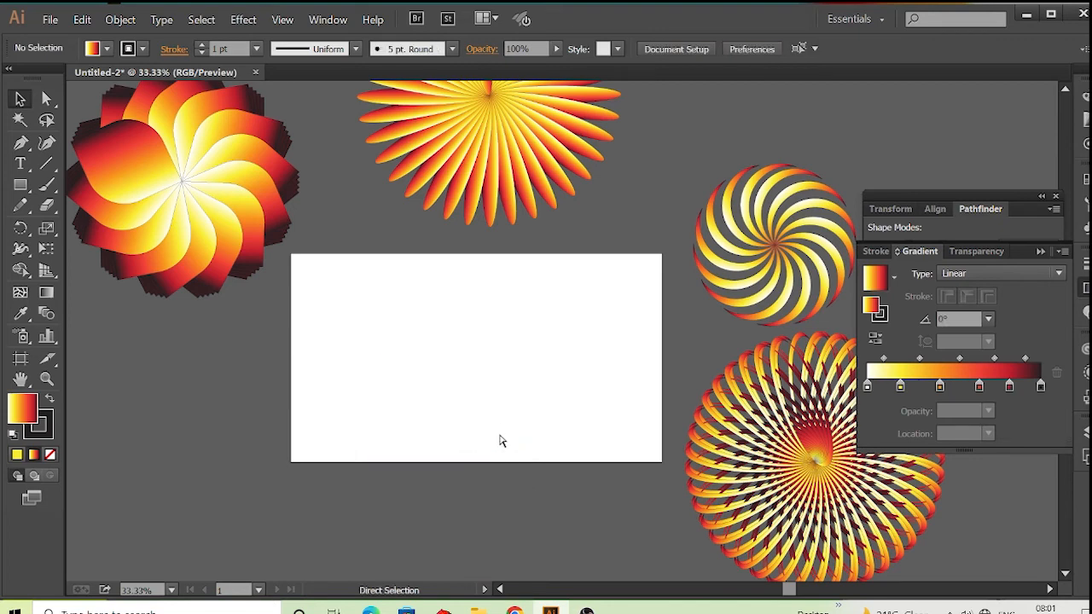
key("ctrl+z")
Delete the remaining stacked leaves except one tilted leaf, and move that leaf slightly right on the artboard.
left_click(534, 474)
left_click_drag(514, 397, 539, 438)
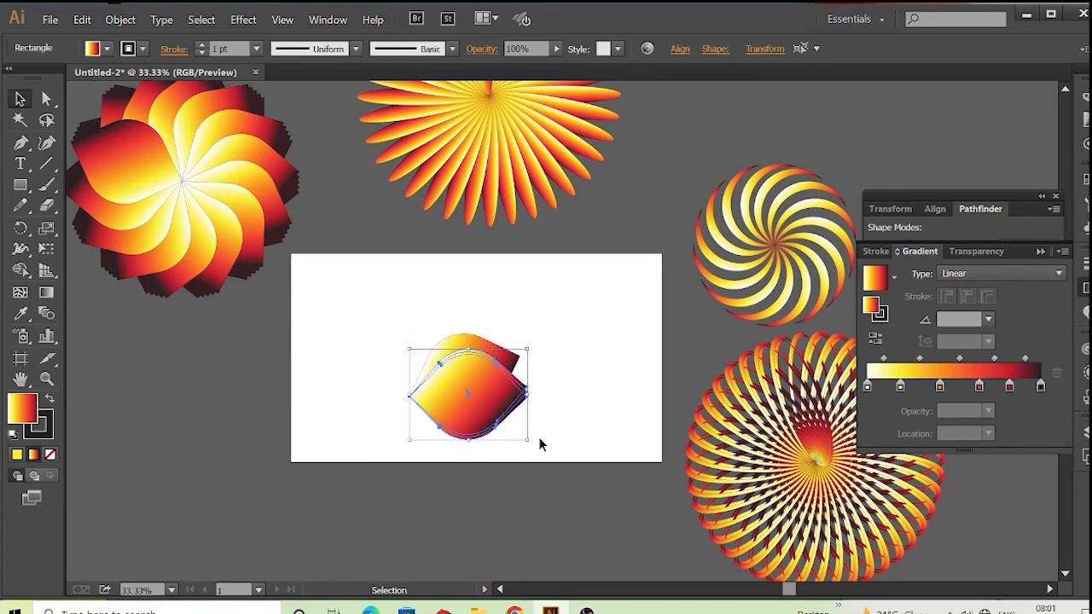
key("Delete")
mouse_move(495, 399)
left_mouse_down()
mouse_move(501, 424)
mouse_move(519, 434)
mouse_move(487, 385)
mouse_move(499, 395)
left_mouse_up()
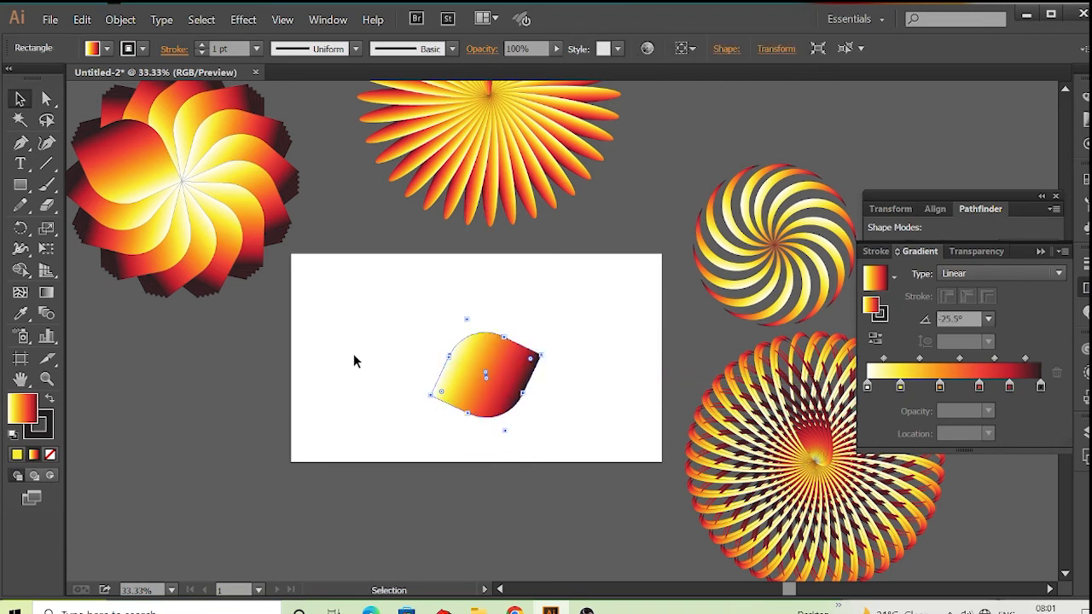
Rotate a copy of the leaf about 90° clockwise around its lower-left tip and repeat the transformation twice to form a four-petal flower.
left_click(20, 228)
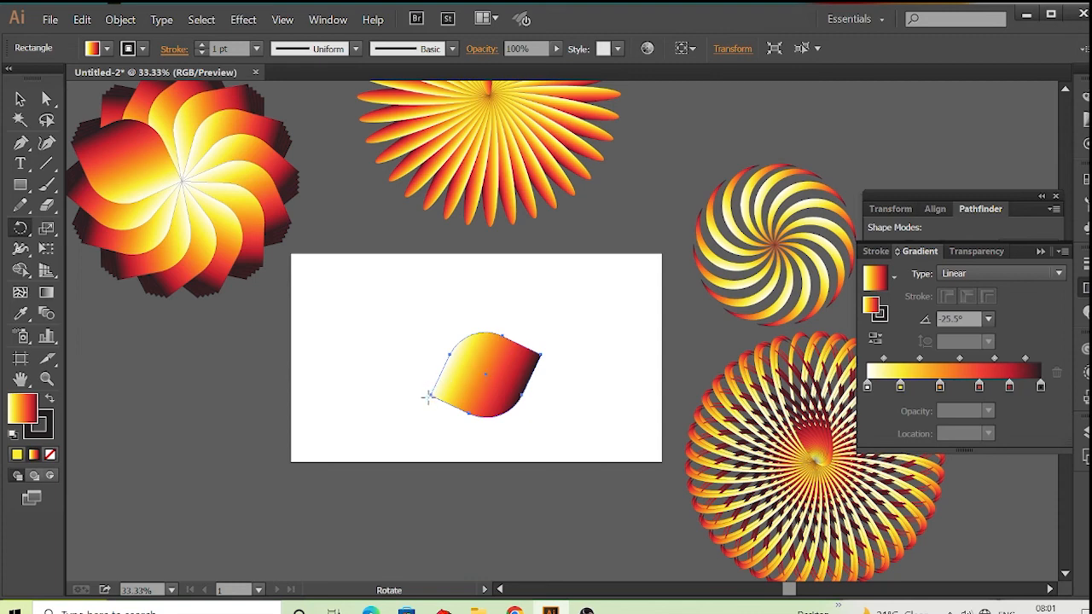
left_click_drag(566, 363, 476, 572)
key("ctrl+d")
key("ctrl+d")
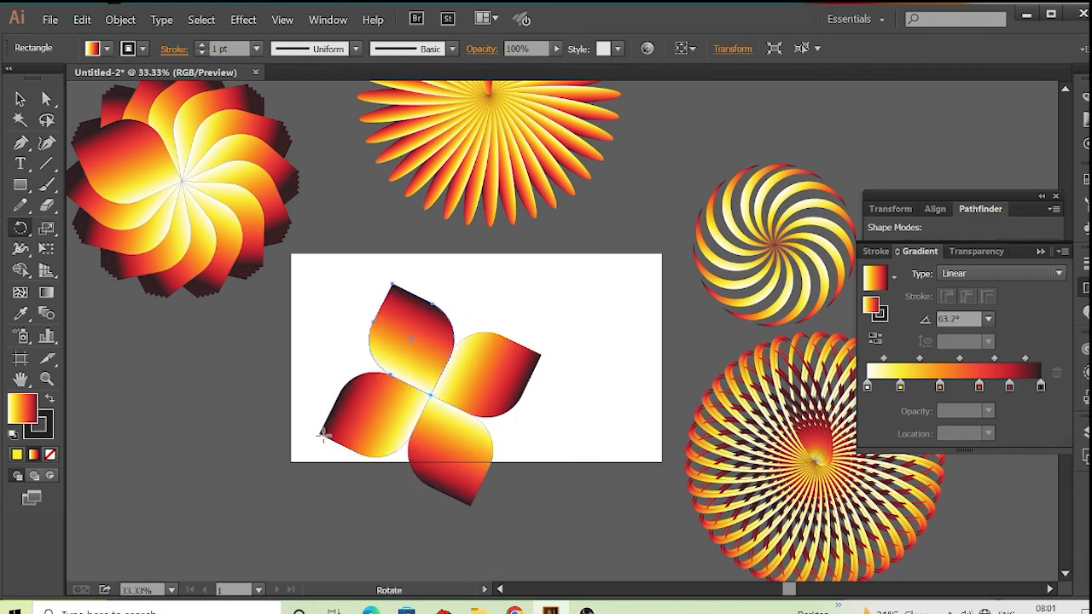
key("v")
left_click(541, 405)
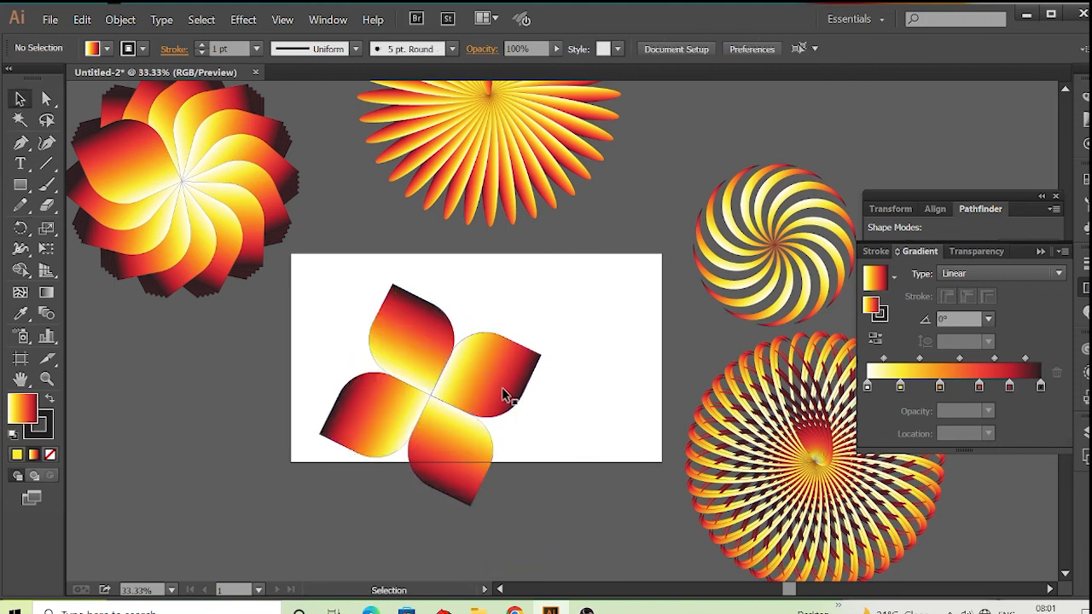
left_click_drag(325, 293, 524, 496)
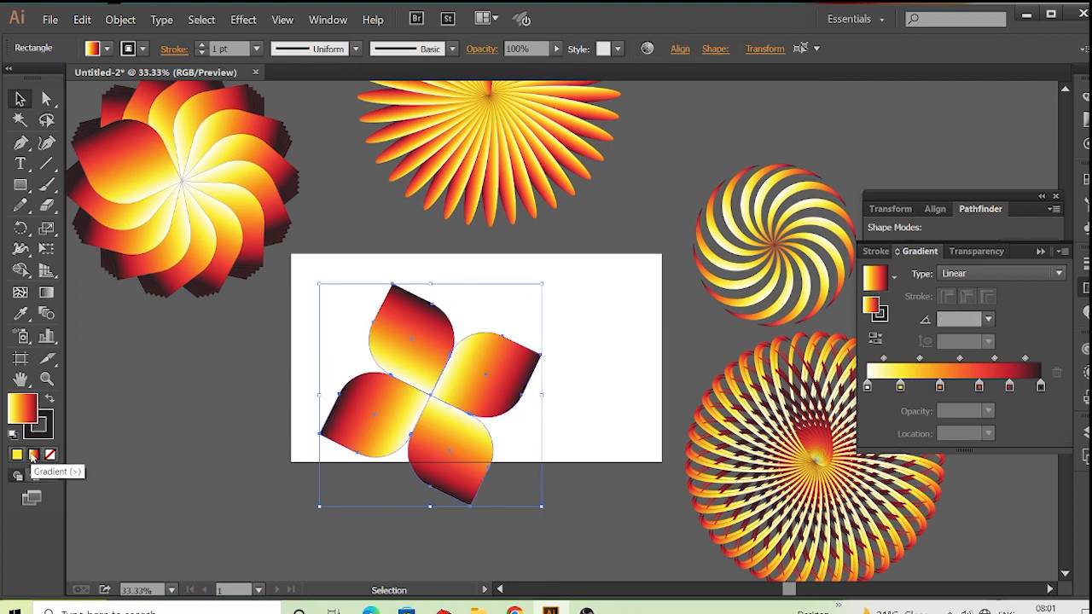
left_click(257, 441)
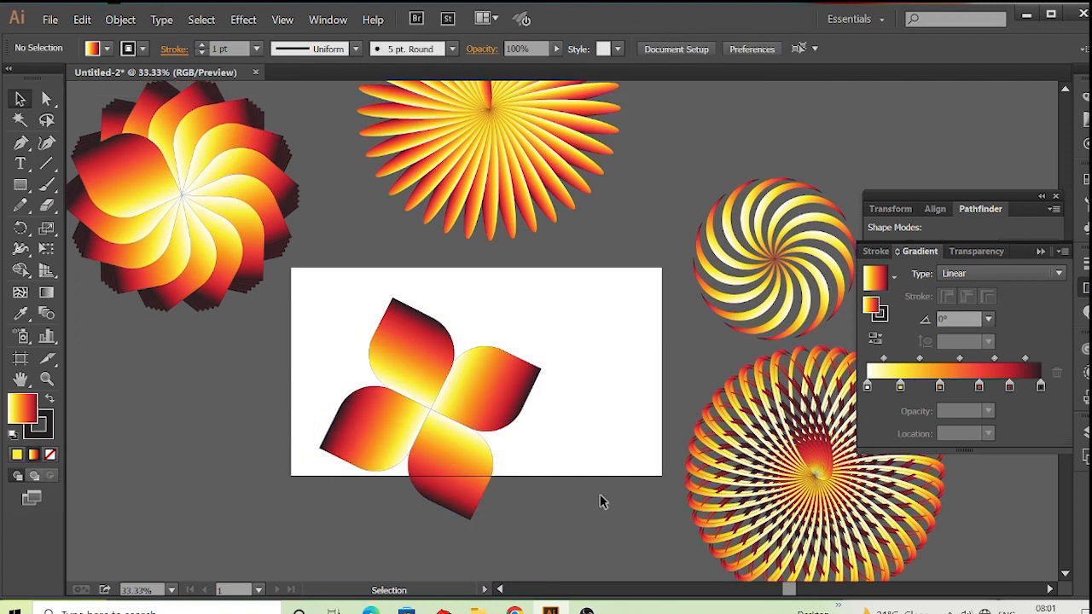
scroll(600, 494, "up", 1)
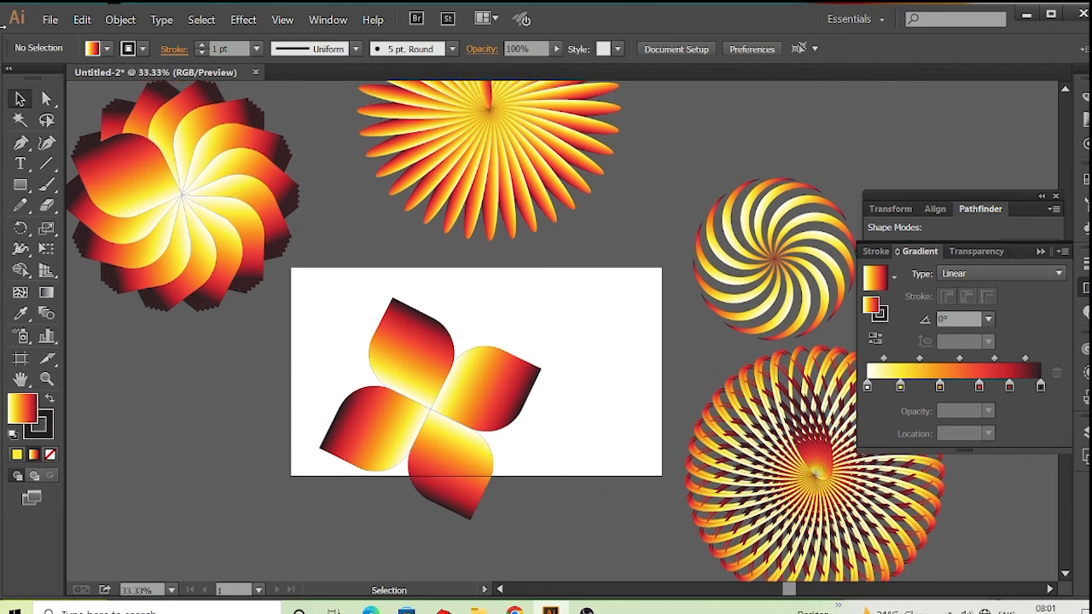